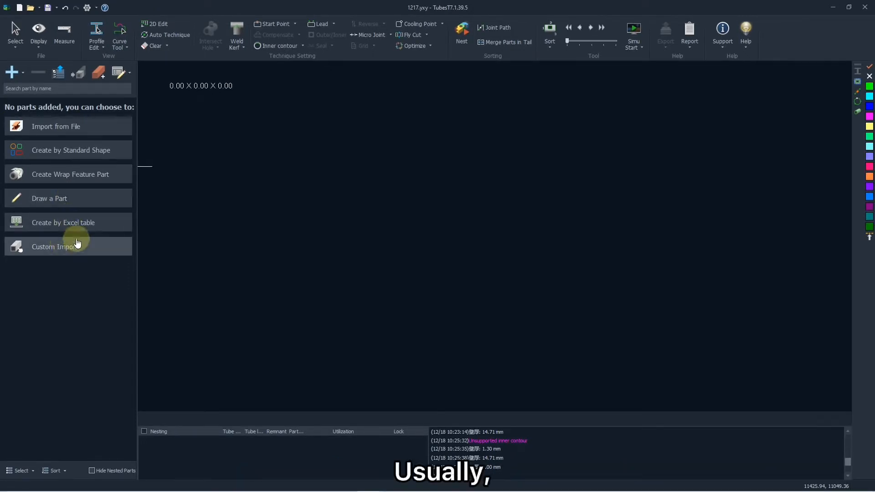
Start drawing a new part and begin a main tube with a Circle section
click(60, 195)
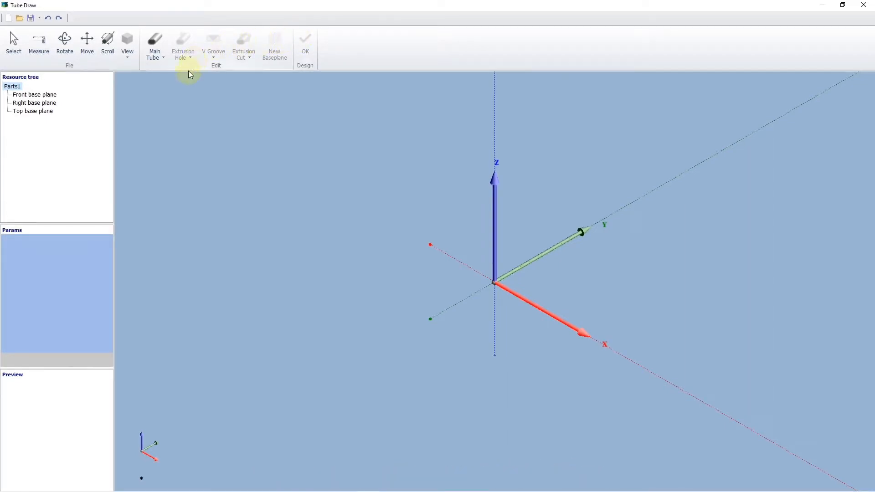
click(160, 41)
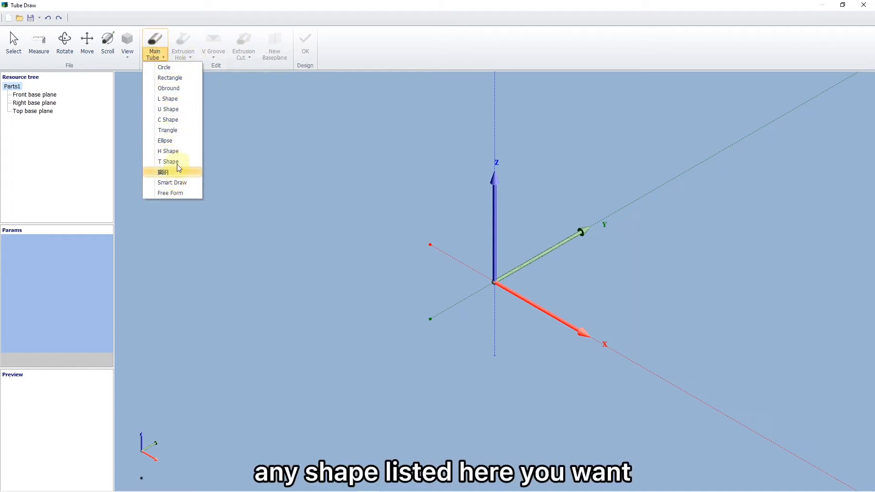
click(157, 41)
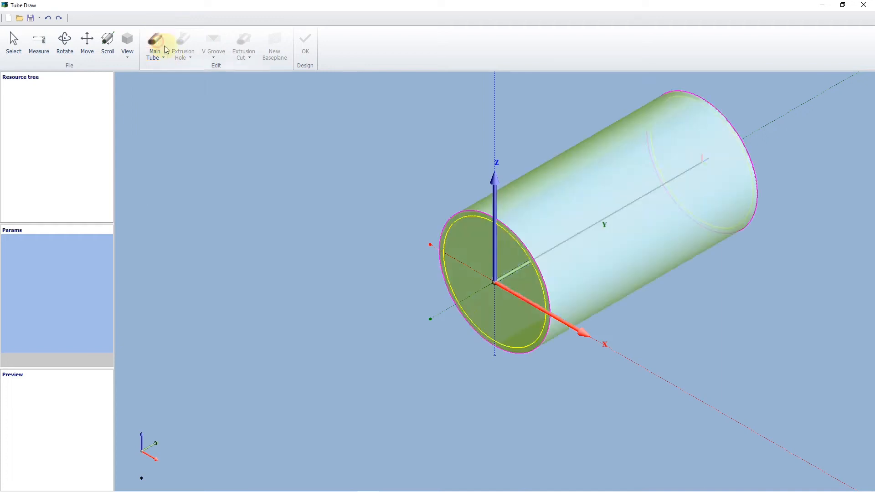
scroll(240, 261, down, 2)
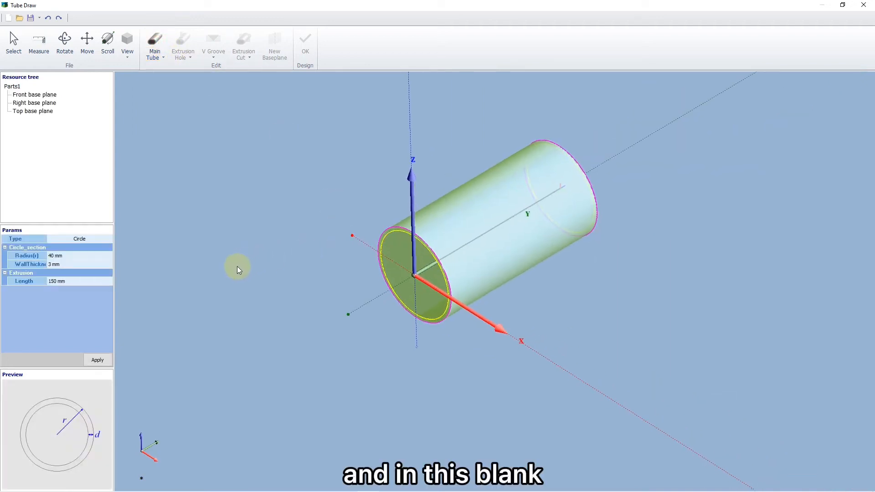
Set the circular tube's extrusion length to 200 mm and create the tube
click(74, 281)
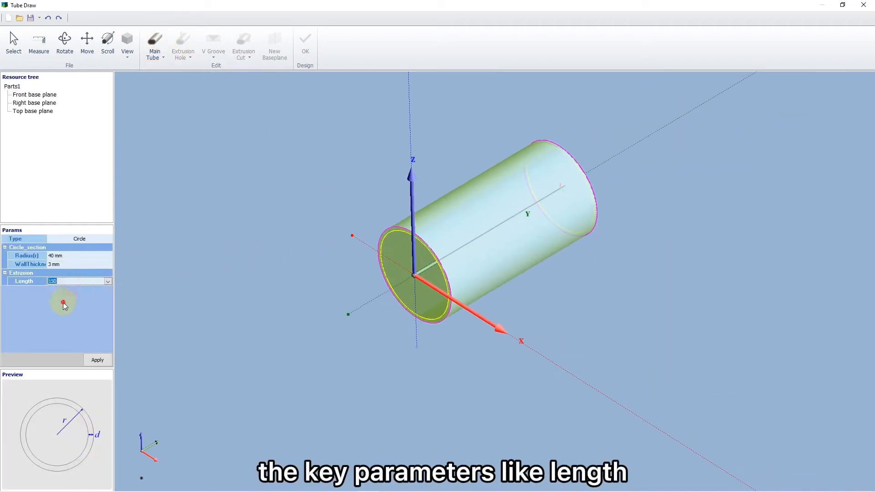
click(71, 264)
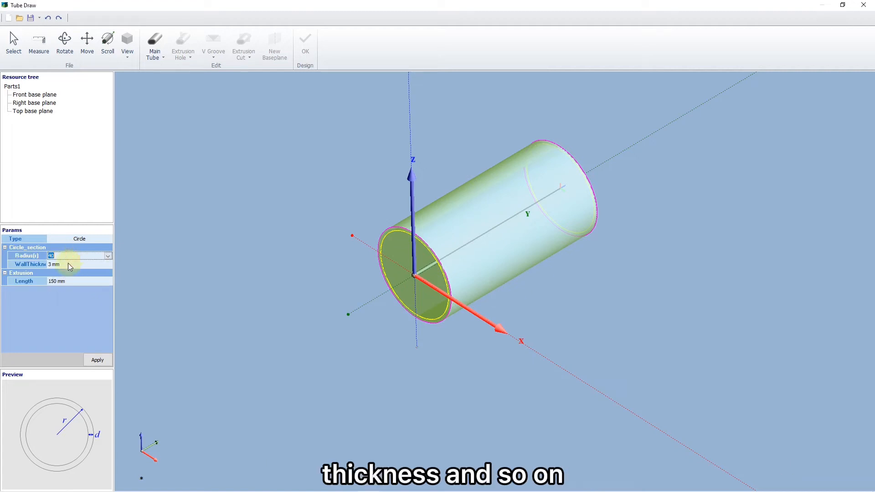
click(67, 264)
click(67, 283)
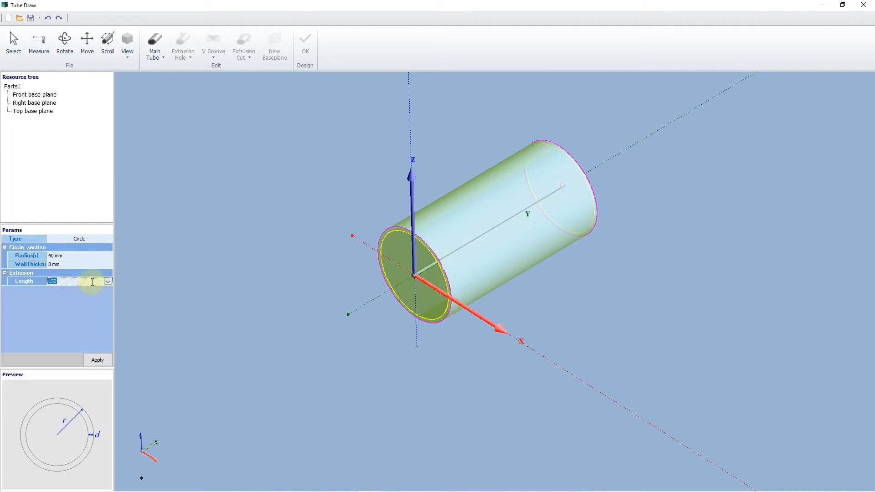
text(200)
key(Return)
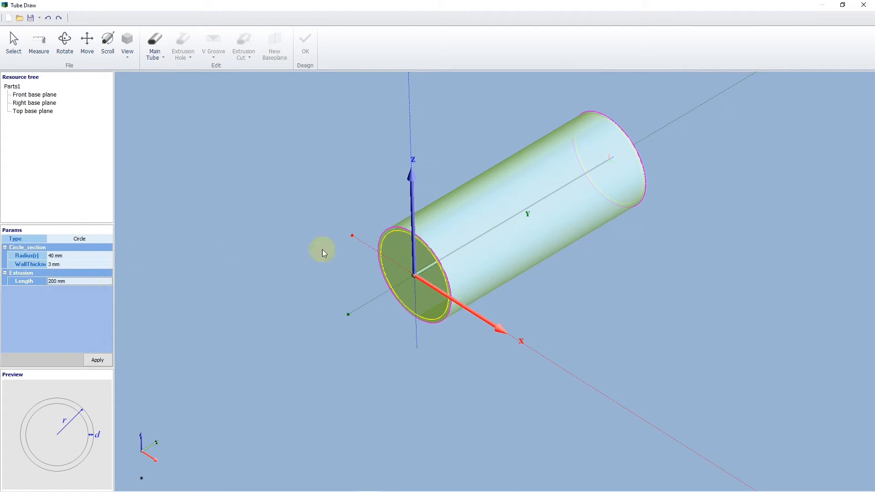
click(93, 359)
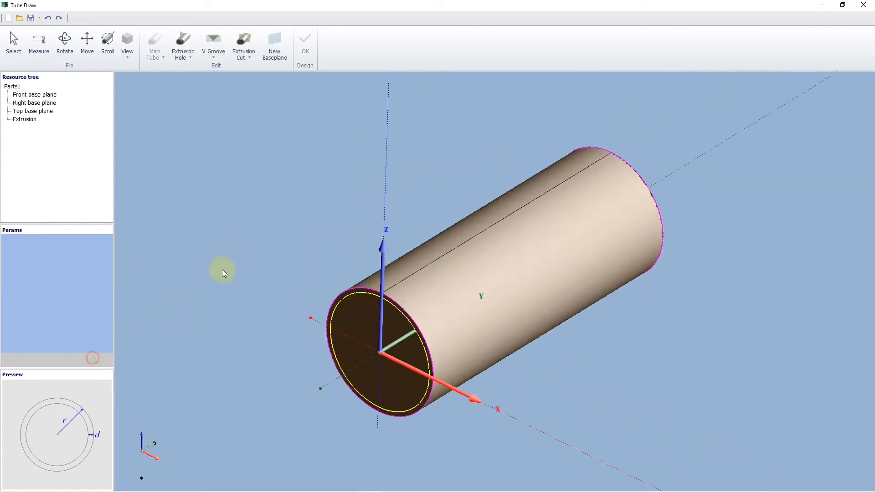
Start a circular extrusion hole on the tube and turn off its array
click(183, 50)
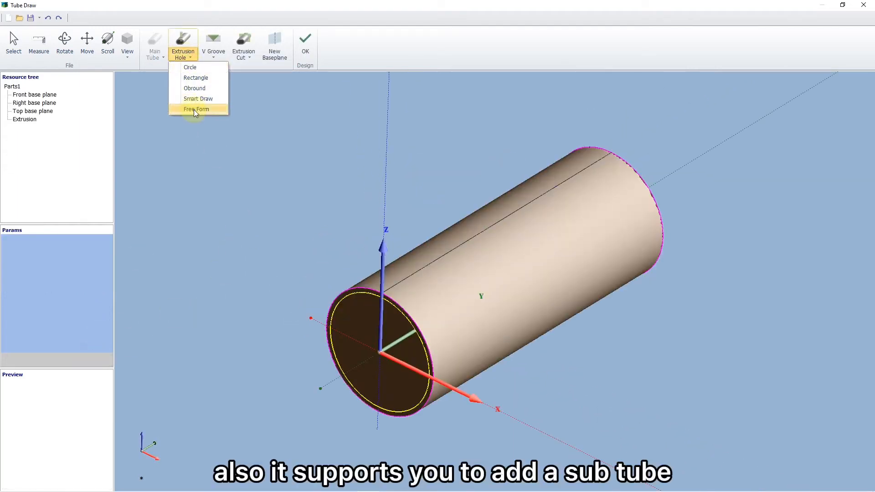
click(199, 67)
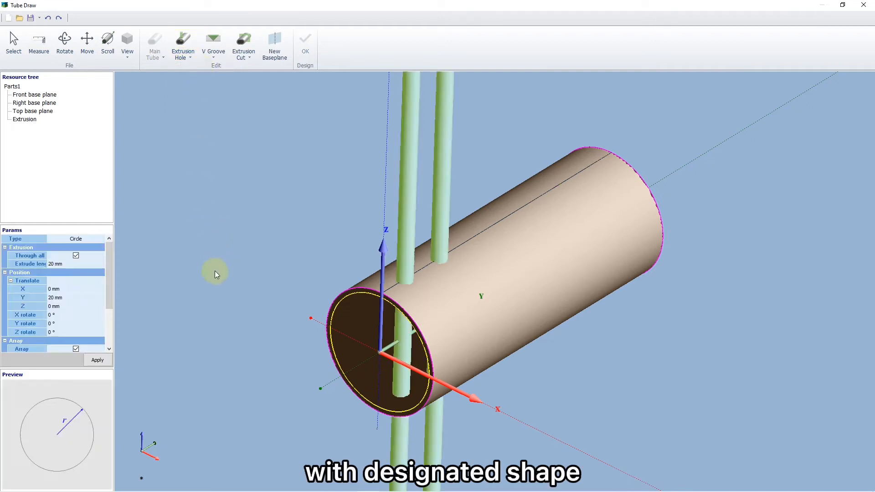
click(110, 269)
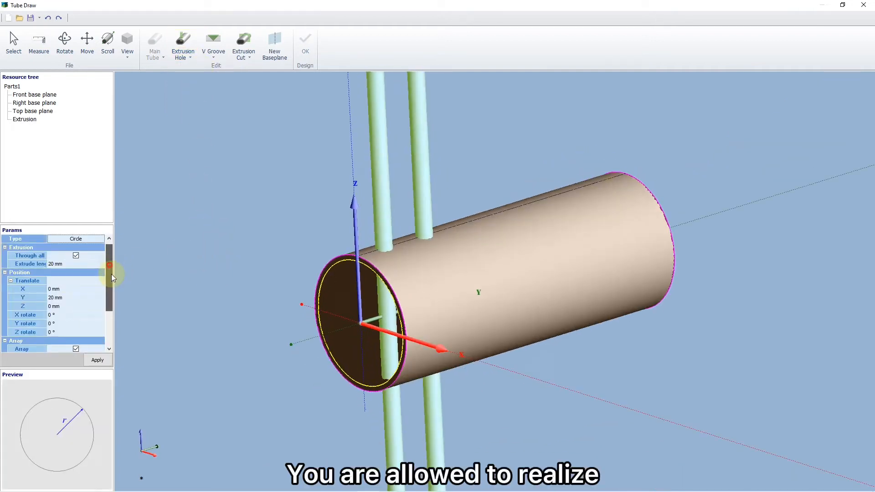
click(75, 290)
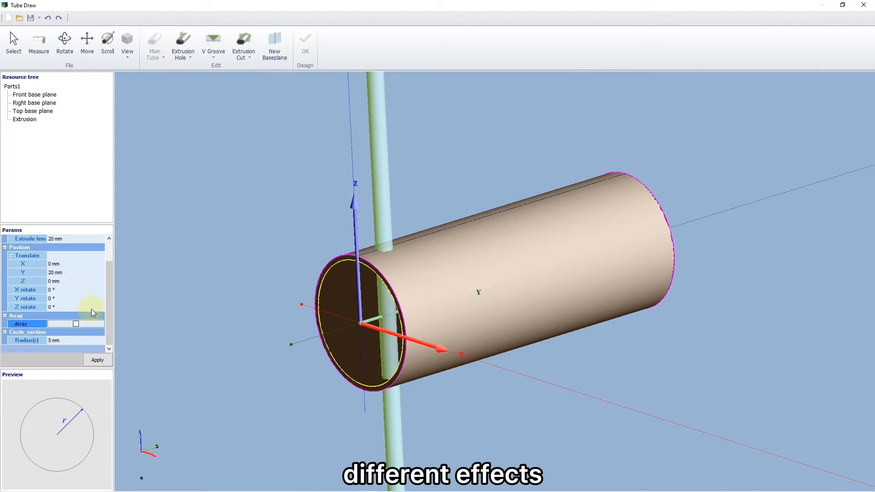
Set the circular hole's Y translation to 0 mm and its radius to 40 mm
click(64, 275)
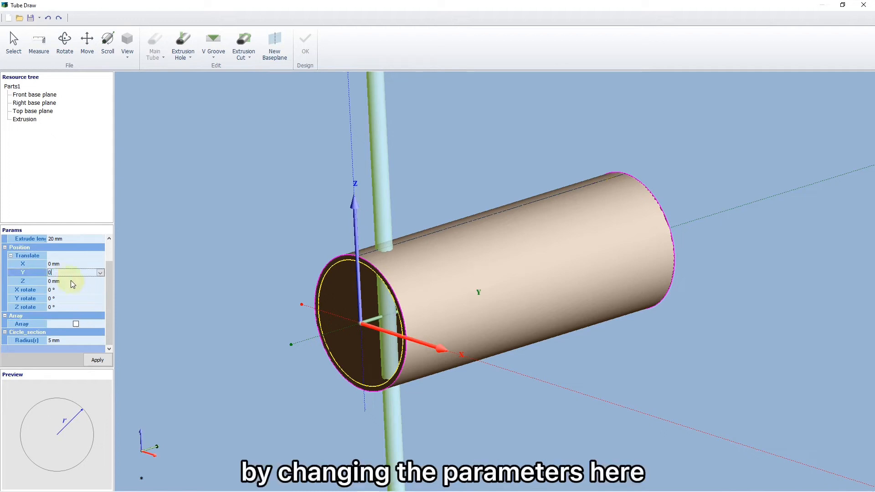
text(0)
key(Return)
click(80, 342)
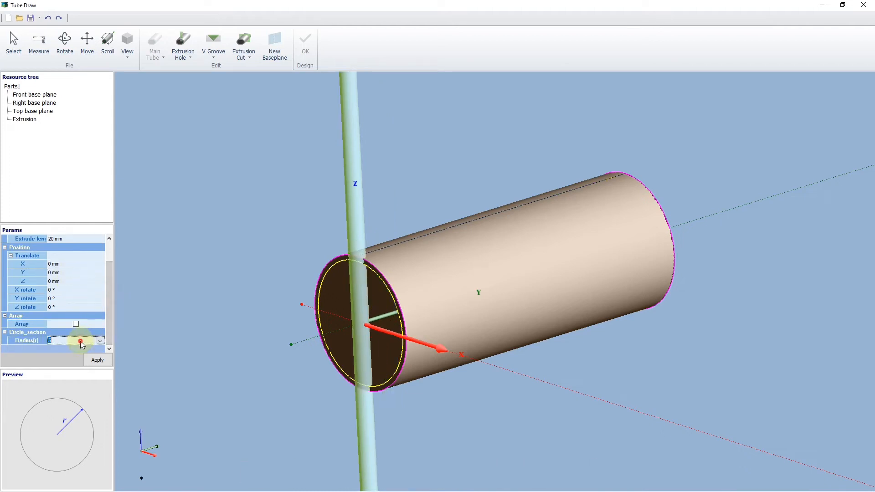
text(40)
key(Return)
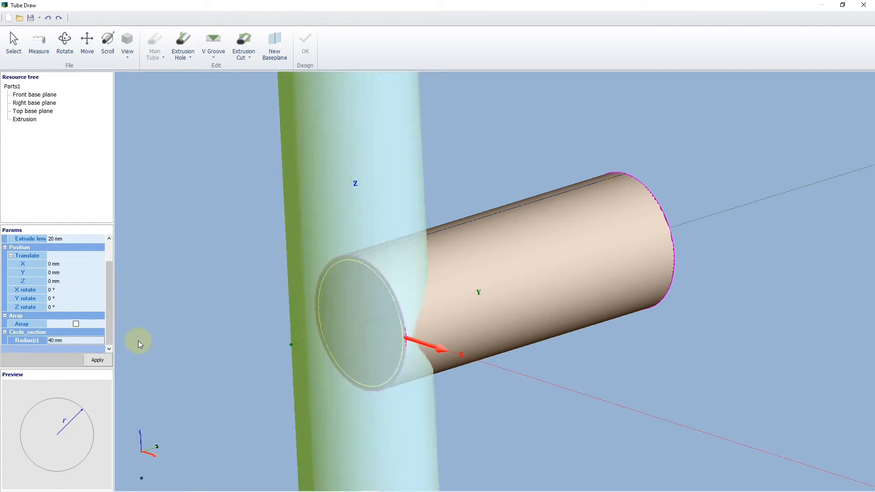
Apply the circular hole to cut the tube end and add the finished tube to the parts list
middle_drag(241, 343, 245, 417)
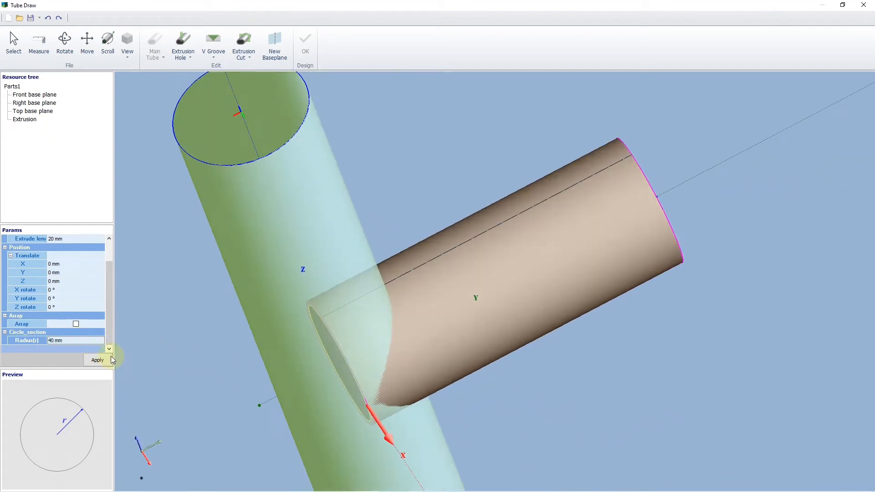
click(94, 359)
middle_drag(140, 359, 238, 387)
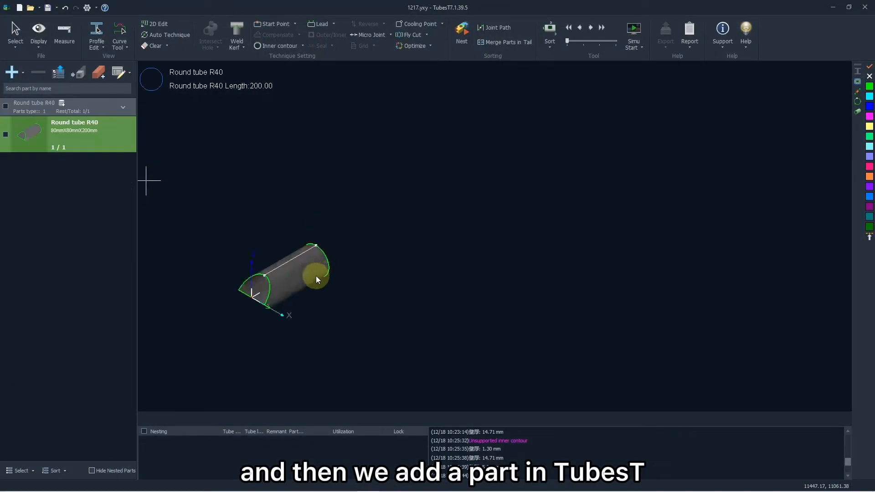
scroll(332, 305, down, 2)
middle_drag(327, 335, 296, 310)
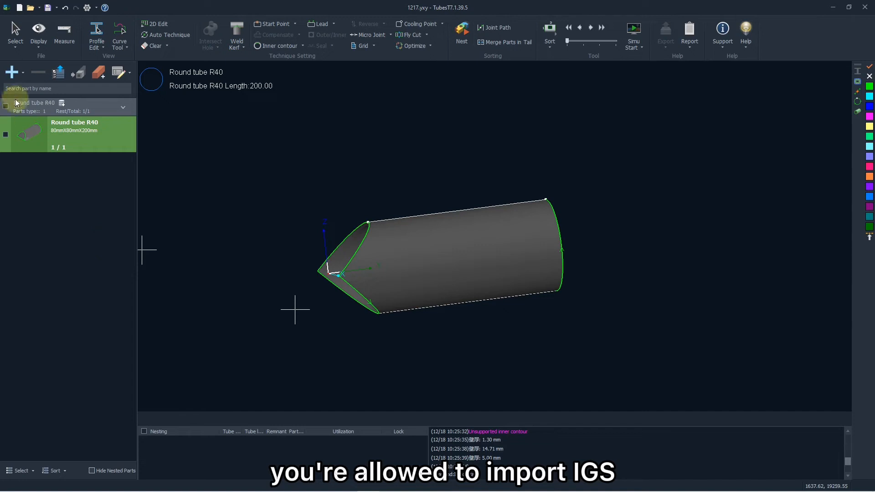
Start importing parts from file and preview the 槽钢1-1, 方管38XR2 and 圆管R22_左件 drawings
click(13, 72)
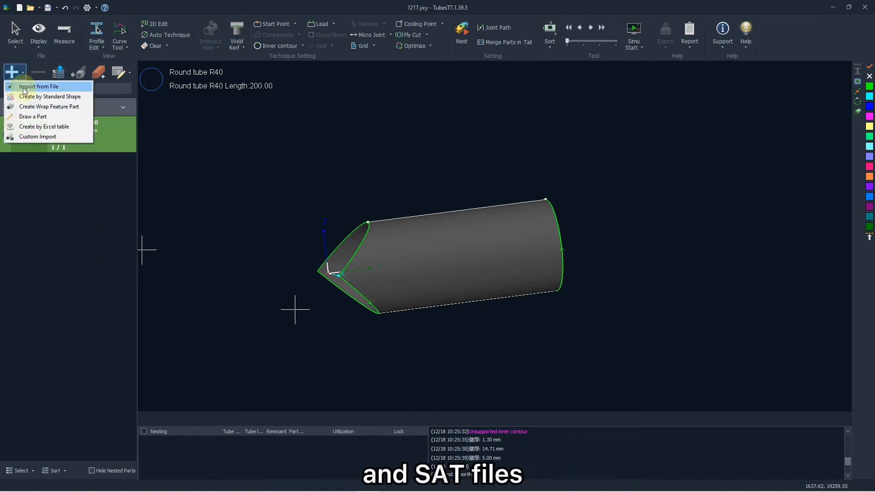
click(56, 86)
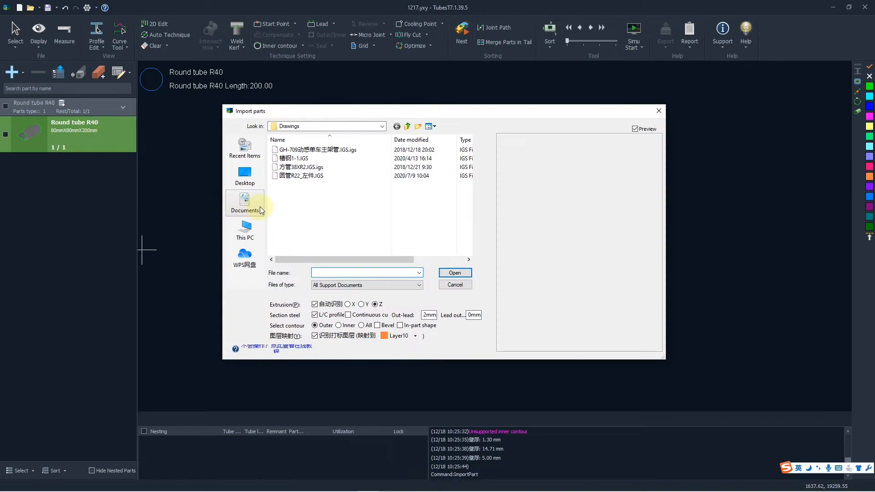
click(309, 159)
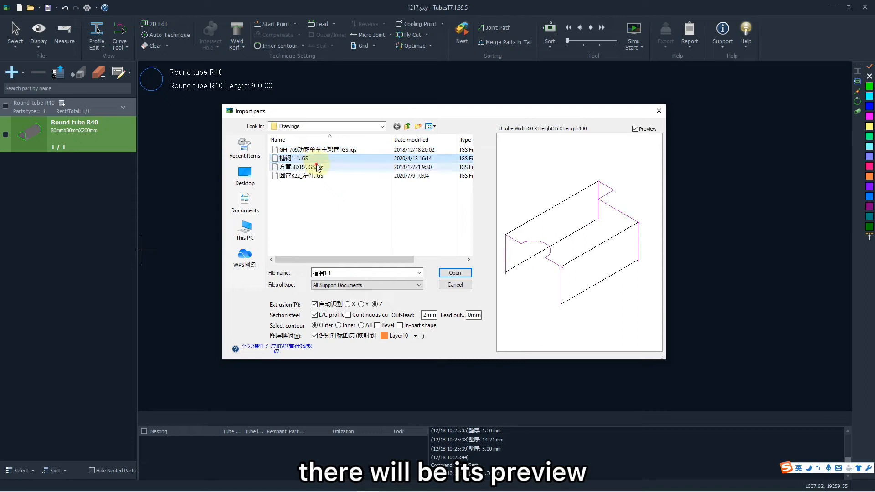
click(318, 167)
drag(563, 182, 543, 214)
click(399, 177)
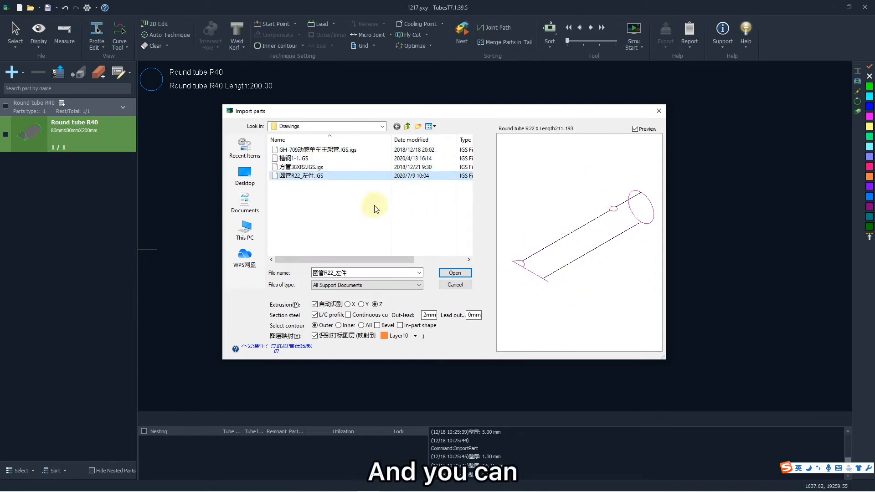
Try selecting all four drawings in the Drawings folder as a contiguous range, clearing the selection each time
drag(328, 185, 387, 142)
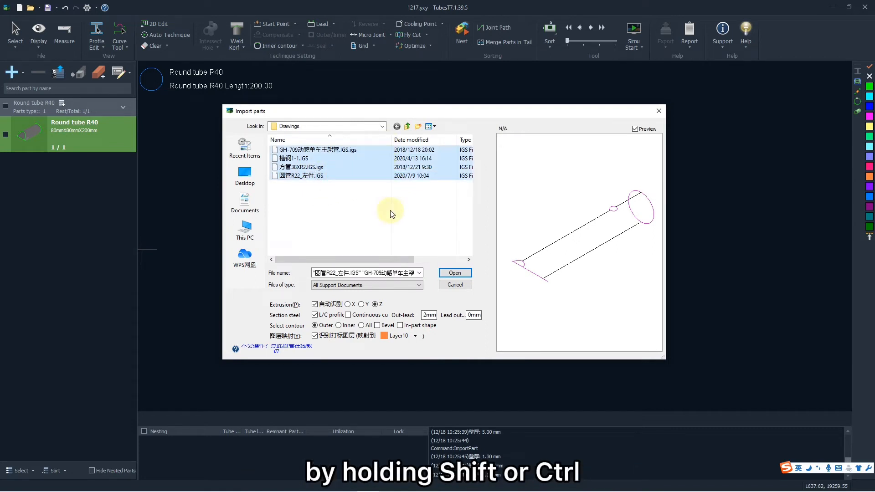
click(390, 211)
shift+click(344, 149)
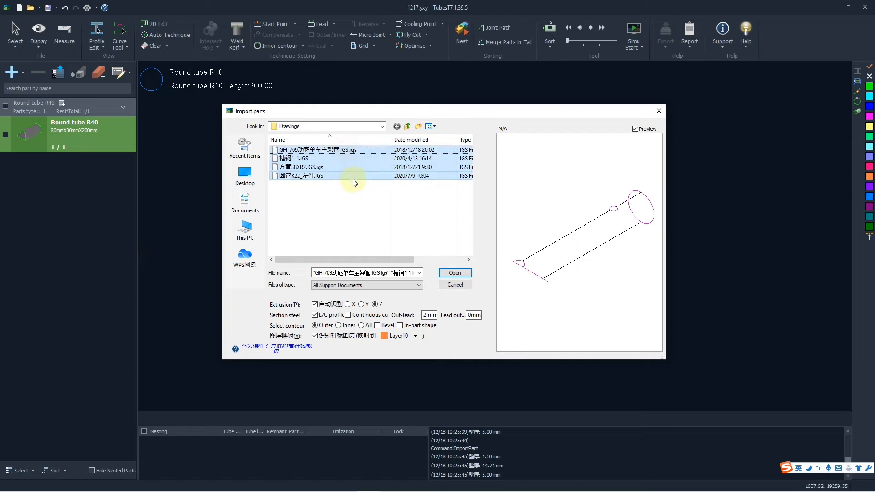
click(362, 199)
shift+click(353, 168)
shift+click(353, 151)
click(365, 203)
Try adding the four drawings to the selection one by one, and clear the selection
click(355, 176)
ctrl+click(358, 150)
ctrl+click(362, 167)
ctrl+click(402, 160)
click(412, 211)
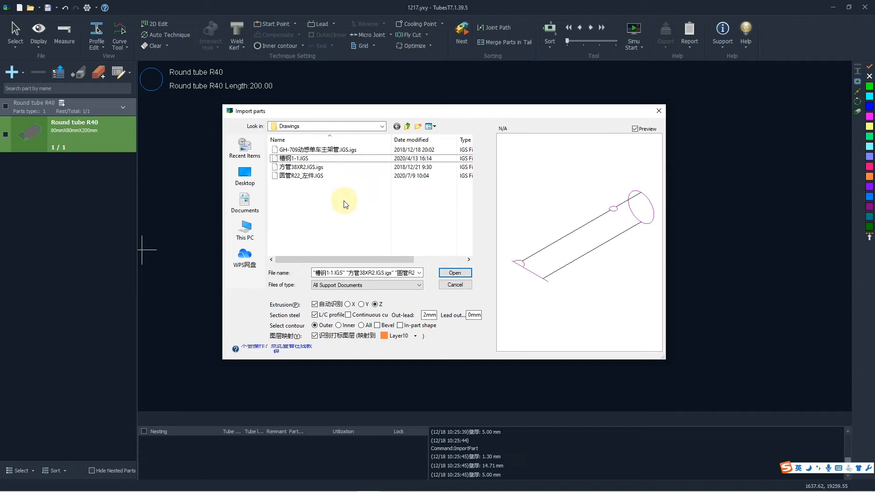
Import all four drawings from the Drawings folder and view the 槽钢1-1 and 方管38XR2 parts
drag(365, 201, 337, 147)
click(455, 272)
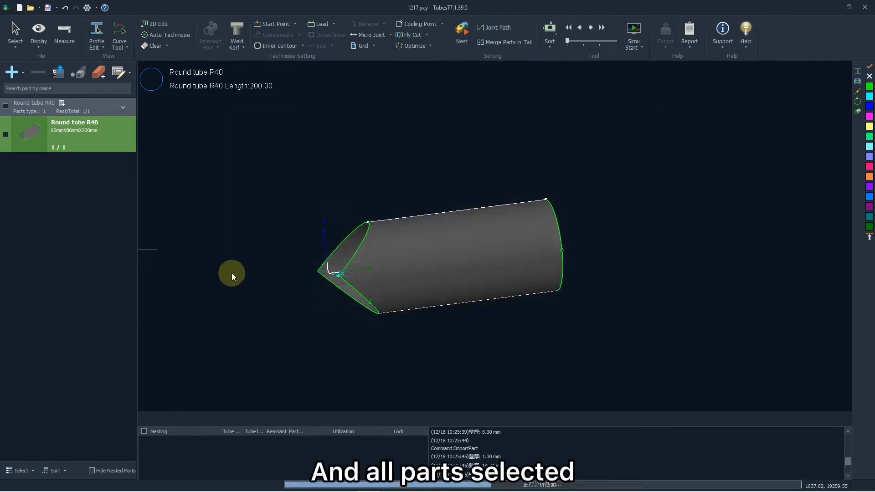
click(366, 309)
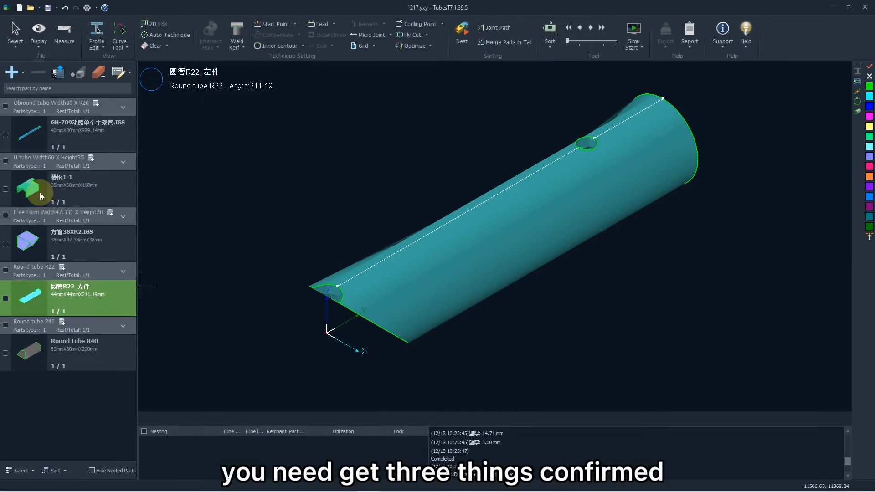
click(40, 193)
click(35, 236)
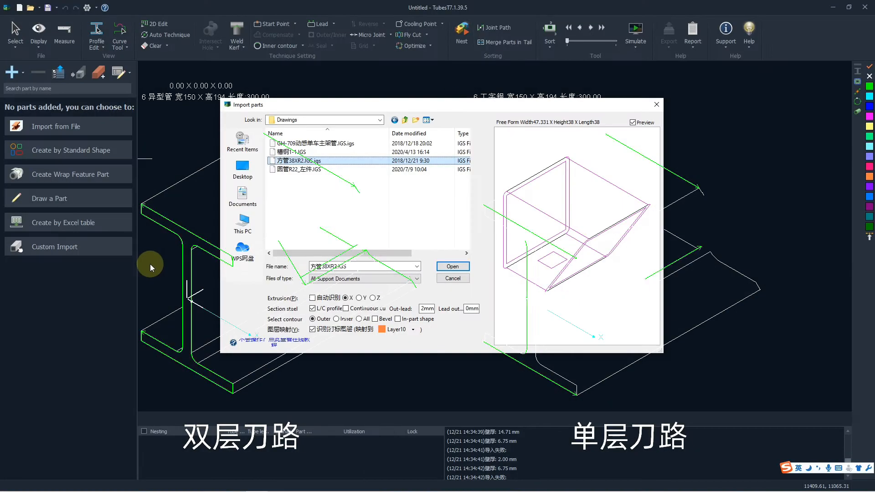
Try automatic recognition and the Y and Z extrusion axes for the 方管38XR2 drawing, and return to the X axis
click(345, 268)
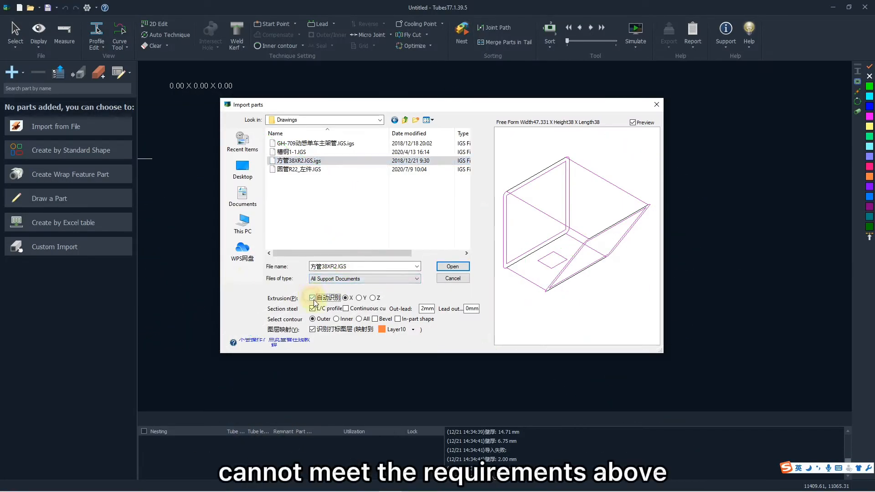
click(351, 298)
click(359, 298)
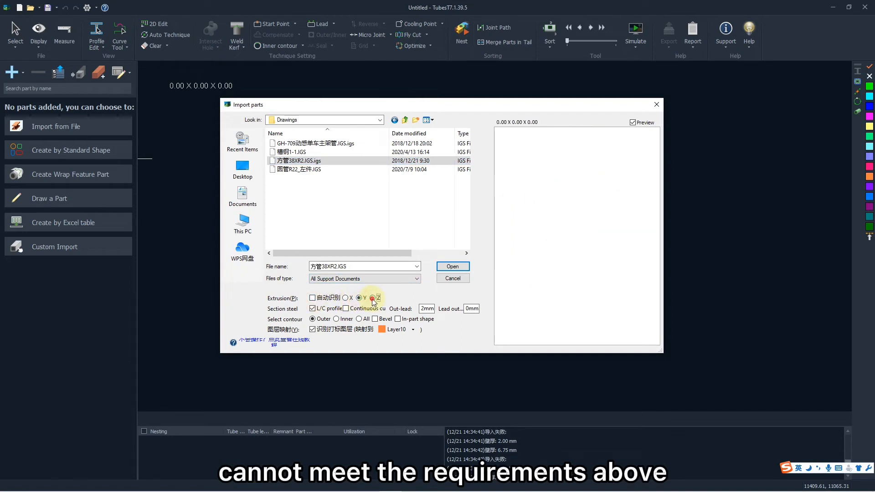
click(373, 298)
click(345, 298)
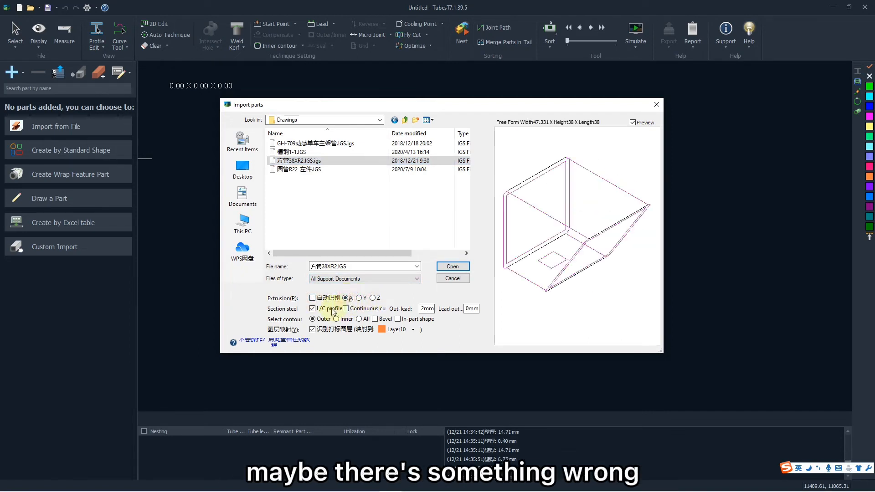
Turn the L/C profile option off and back on, try the Inner contour, and set the contour selection to All
click(313, 309)
click(313, 310)
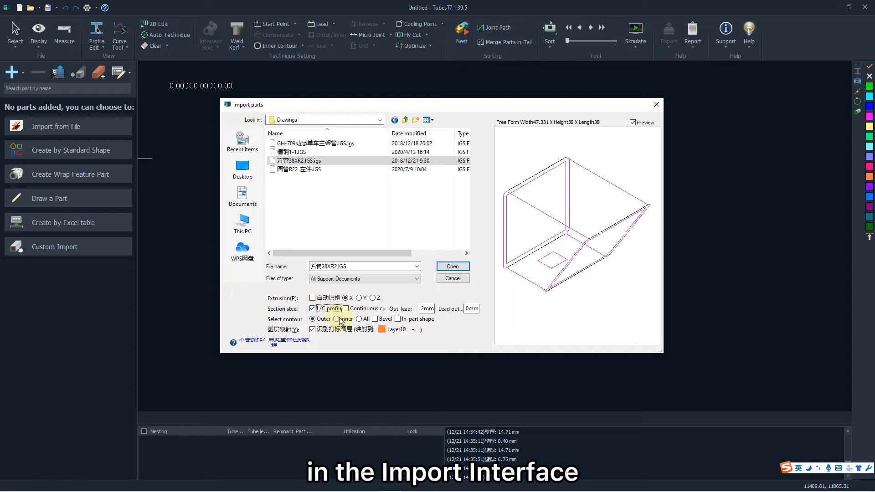
click(338, 320)
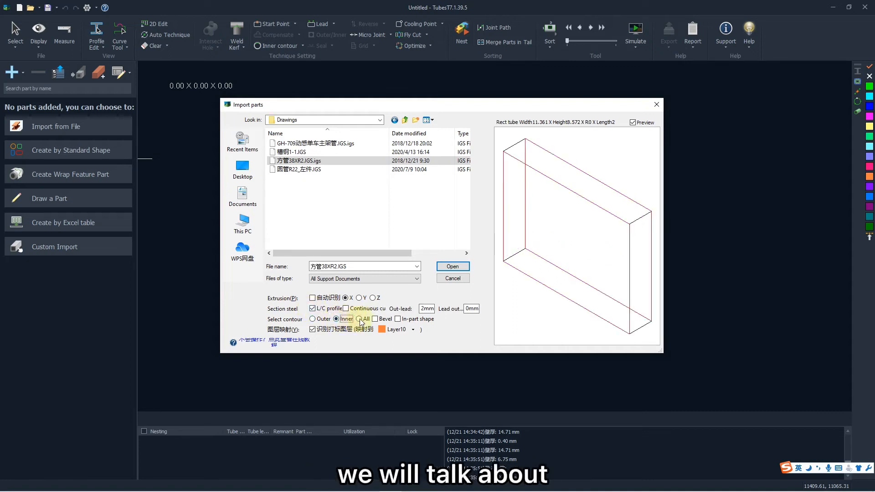
click(360, 319)
middle_drag(525, 241, 530, 246)
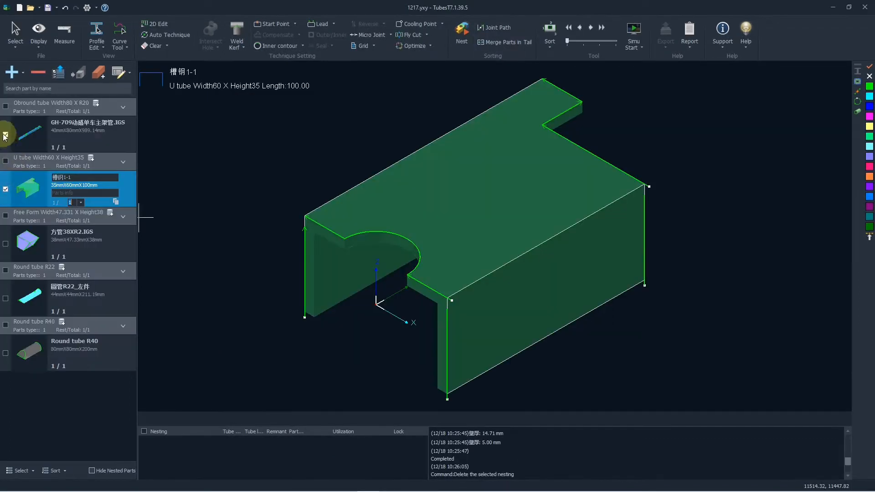
Uncheck the 槽钢1-1 part, select all parts in the list, and deselect them all again
click(9, 185)
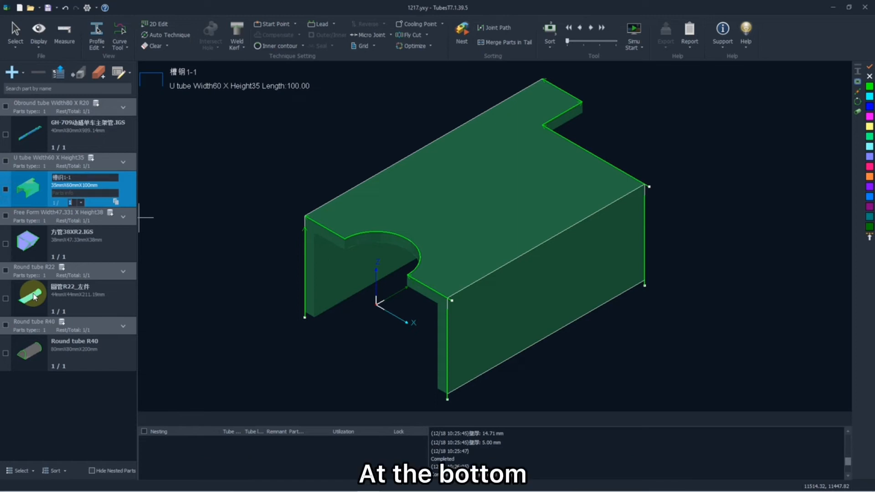
click(29, 472)
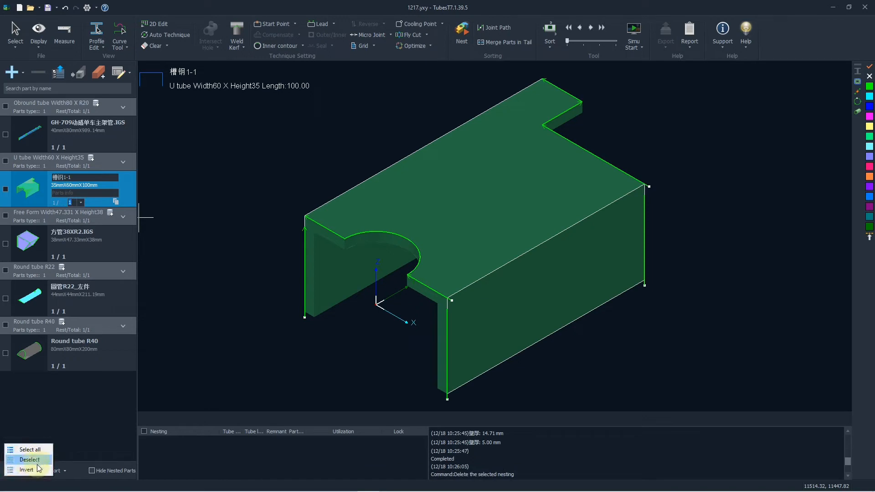
click(28, 450)
click(29, 471)
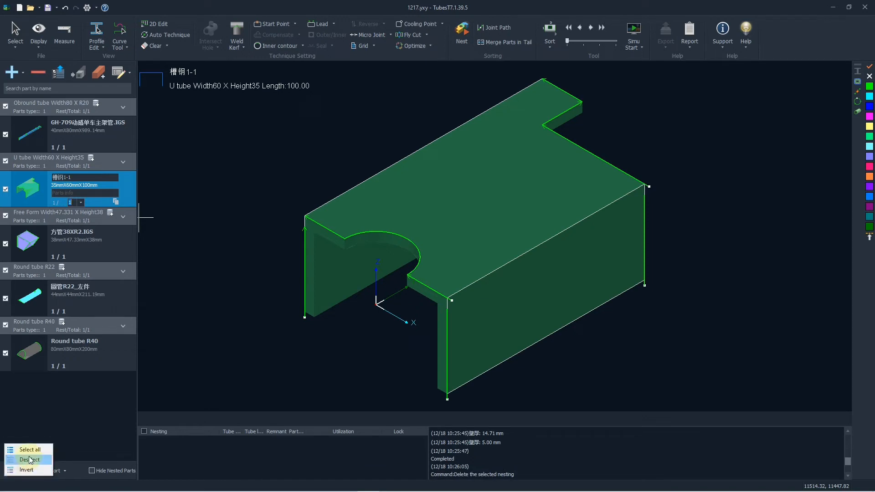
click(31, 459)
View the sorting options of the part list without applying one
click(55, 471)
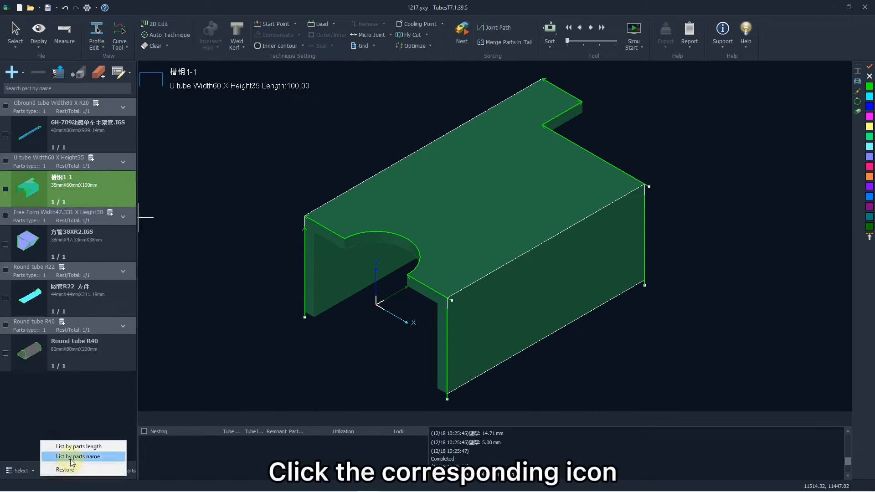
click(87, 417)
click(86, 415)
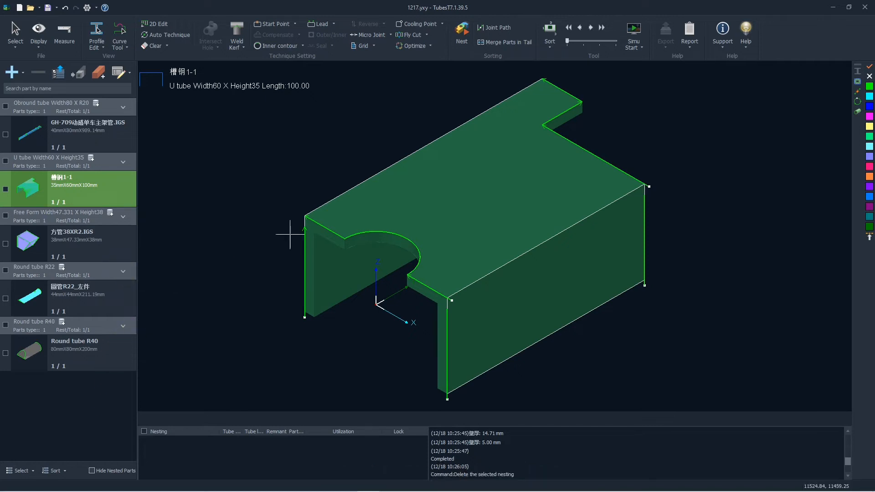
Zoom in and out on the 槽钢1-1 U tube, rotate it, and fit it to the window
scroll(461, 234, down, 4)
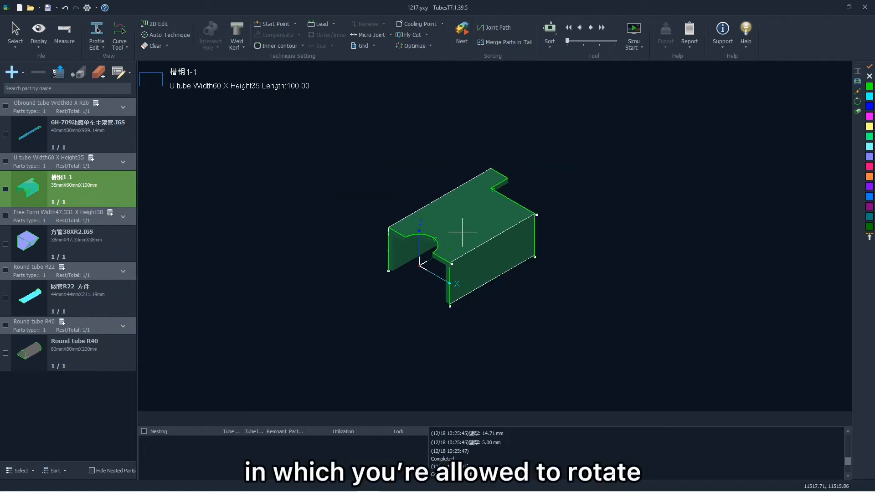
scroll(460, 235, up, 4)
scroll(467, 214, down, 3)
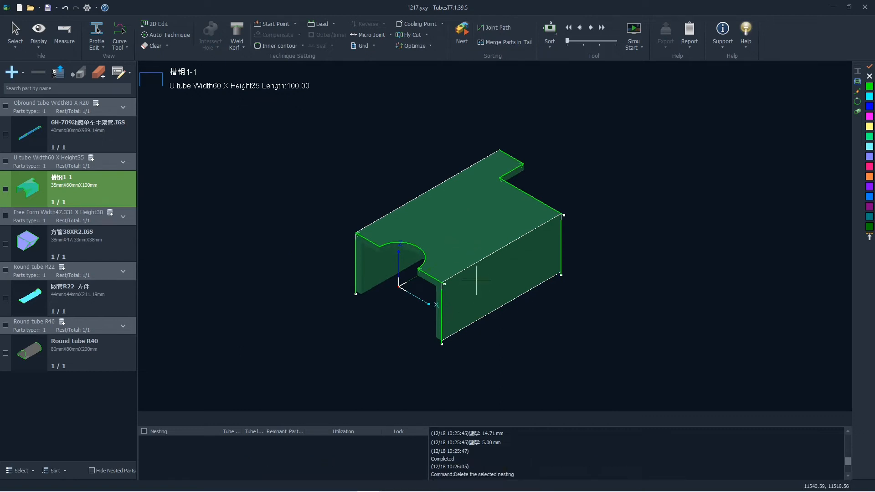
middle_drag(474, 279, 444, 290)
scroll(464, 252, up, 3)
key(F3)
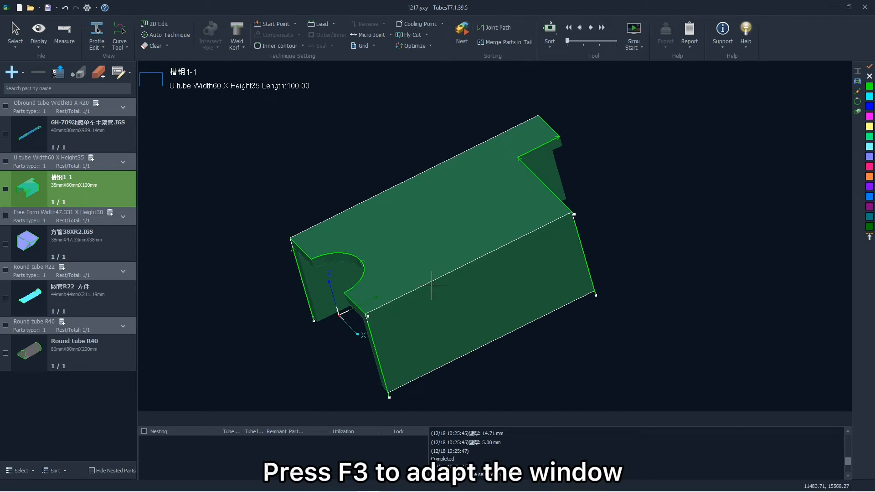
scroll(432, 285, up, 2)
key(F3)
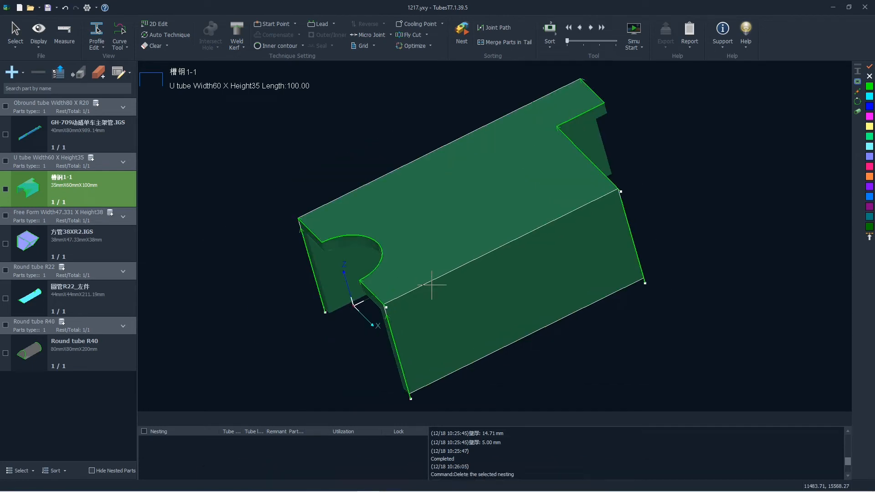
Restore the default view of the U tube, examine it zoomed and rotated, and return to the default view
key(F4)
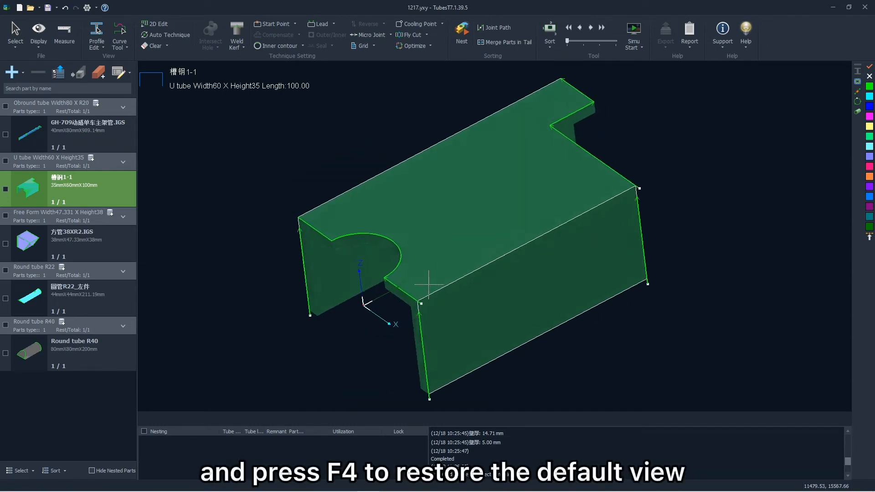
scroll(359, 281, down, 5)
scroll(405, 268, up, 5)
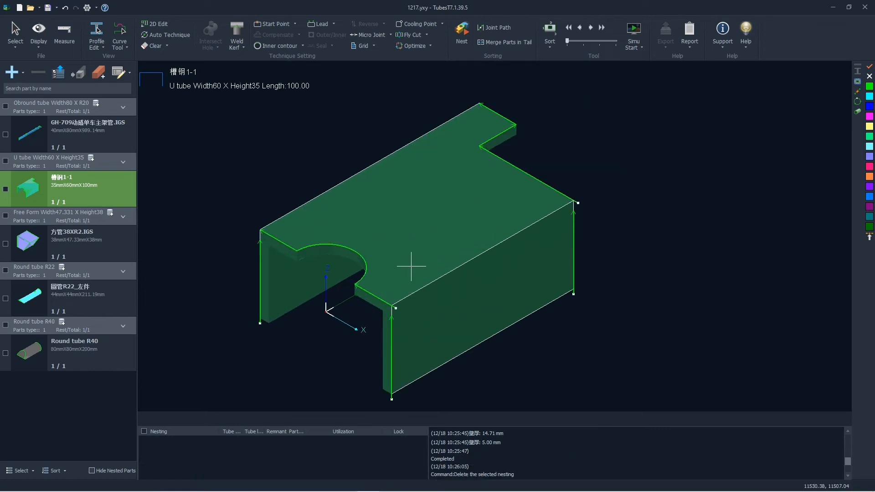
middle_drag(421, 278, 314, 267)
scroll(505, 204, up, 6)
middle_drag(522, 196, 503, 203)
scroll(504, 215, down, 5)
key(F5)
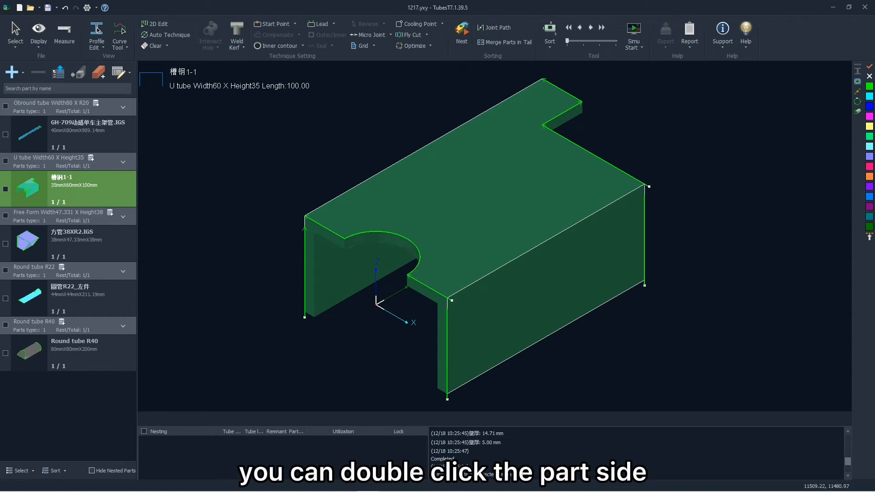
Try several preset viewing angles on the U tube and return to the default view
double_click(296, 201)
click(308, 174)
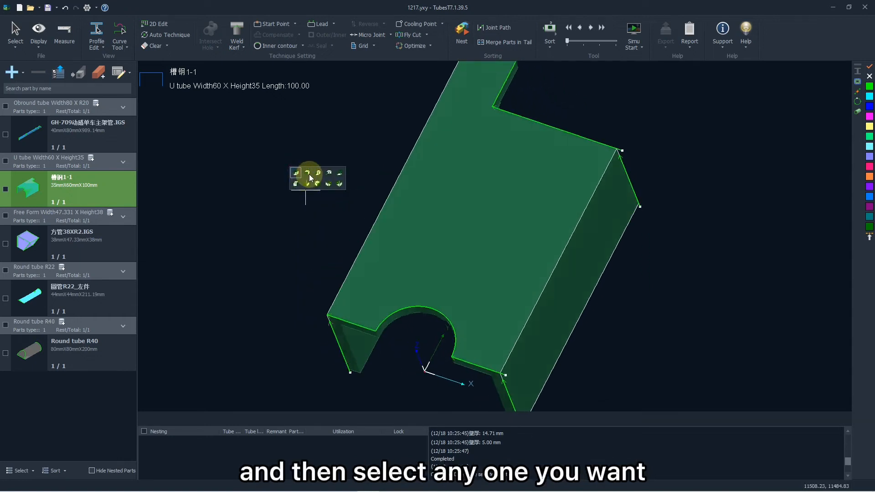
click(316, 183)
click(328, 184)
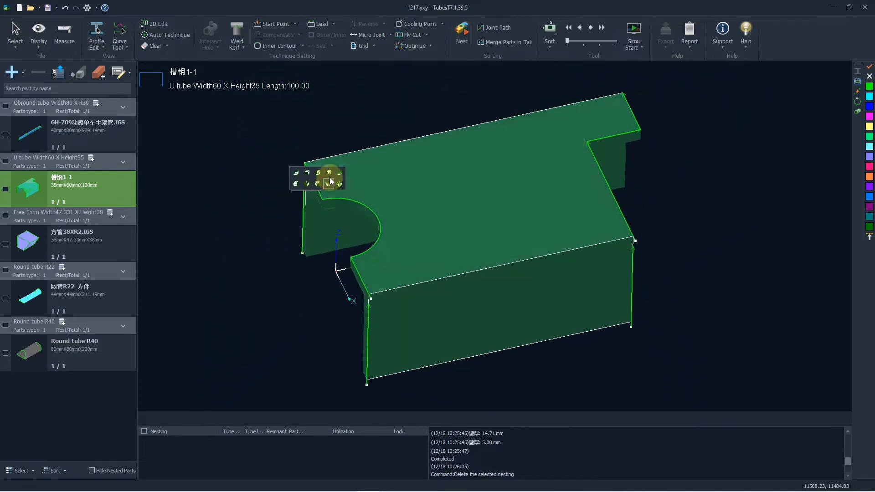
click(329, 173)
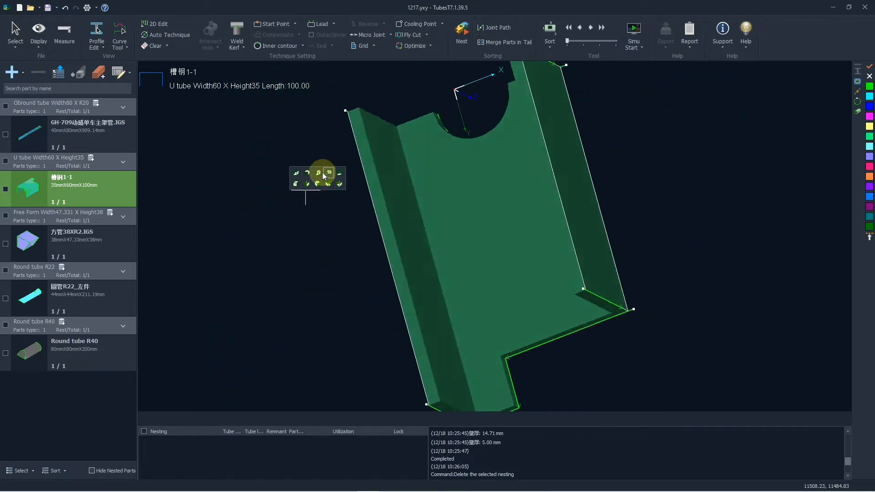
double_click(303, 157)
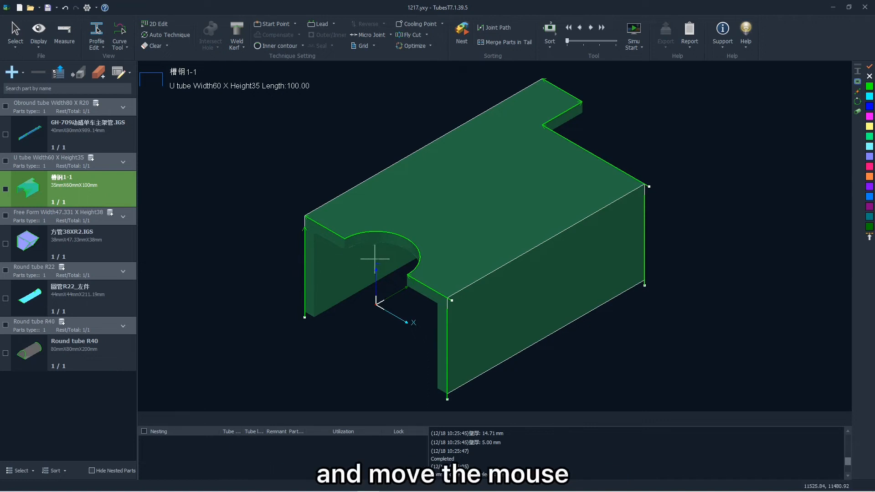
Move the U tube within the view and spin it slowly back and forth about its lengthwise axis
middle_drag(483, 248, 509, 240)
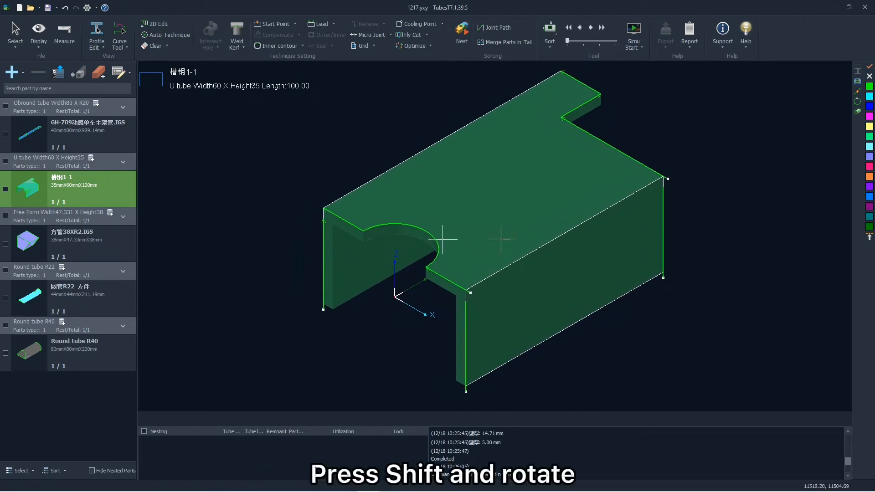
shift+scroll(476, 213, down, 5)
shift+scroll(476, 214, up, 5)
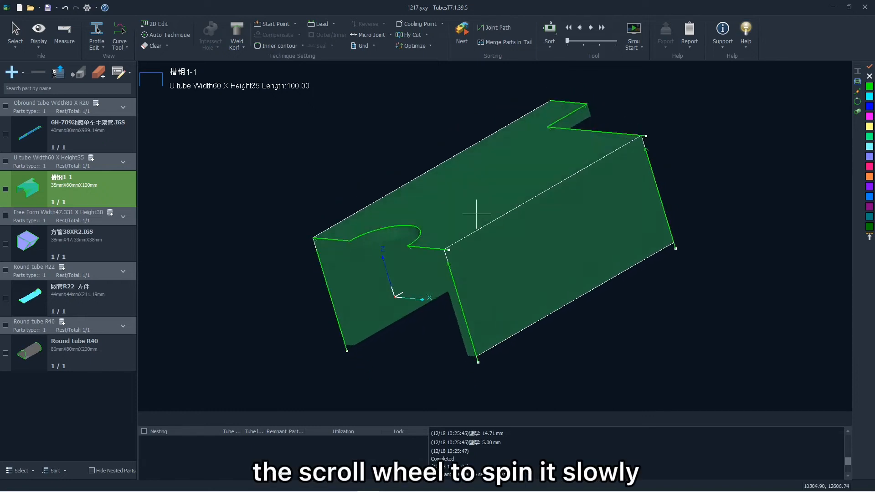
shift+scroll(476, 213, down, 4)
shift+scroll(476, 213, up, 4)
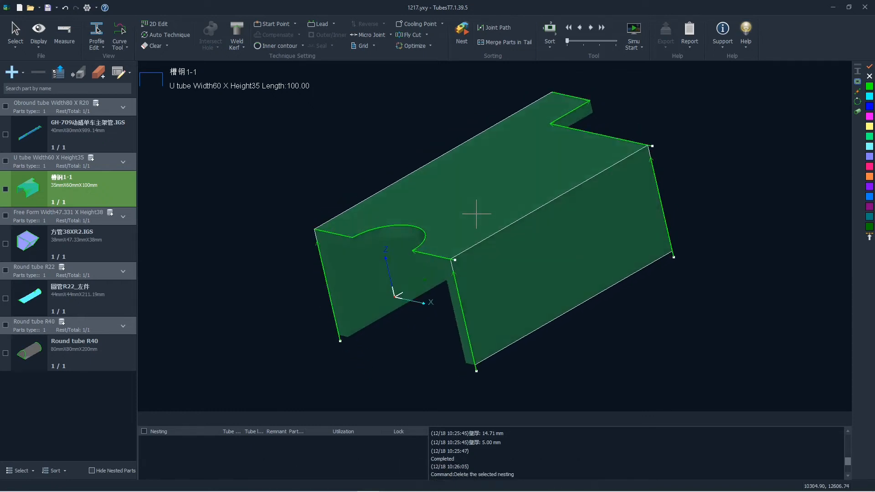
shift+middle_drag(487, 218, 475, 198)
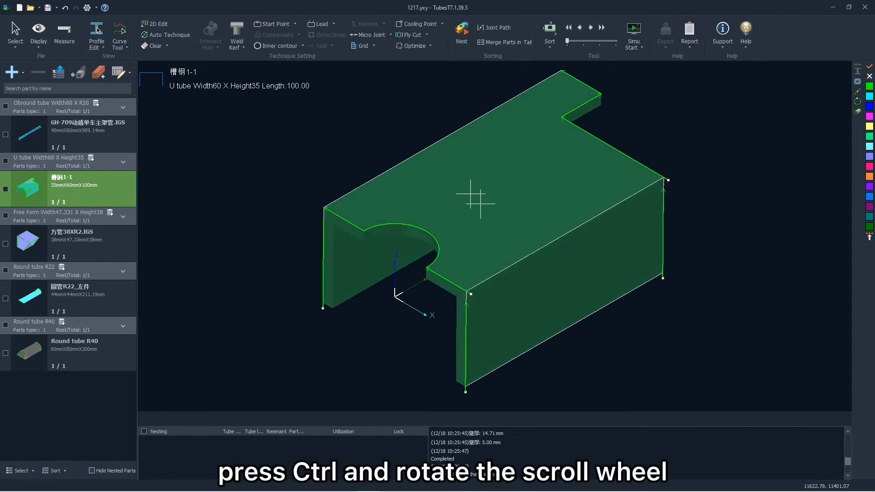
Spin the U tube quickly back and forth about its lengthwise axis and return to the default view
ctrl+scroll(481, 203, down, 10)
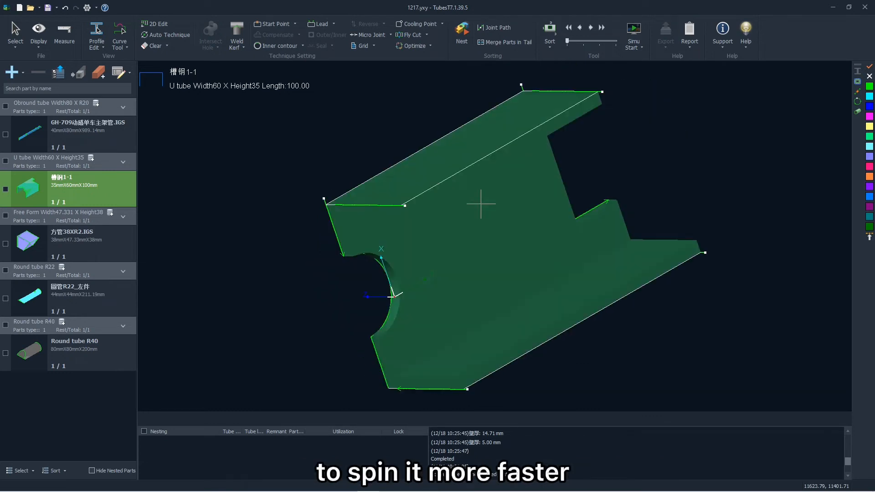
ctrl+scroll(479, 219, up, 3)
ctrl+scroll(478, 226, down, 5)
ctrl+scroll(477, 234, up, 5)
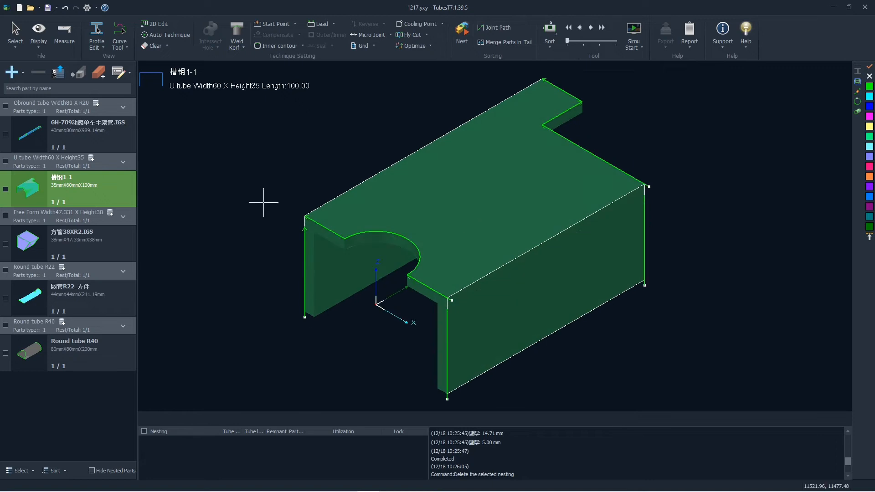
Turn the Render Effect display option off and back on
click(40, 50)
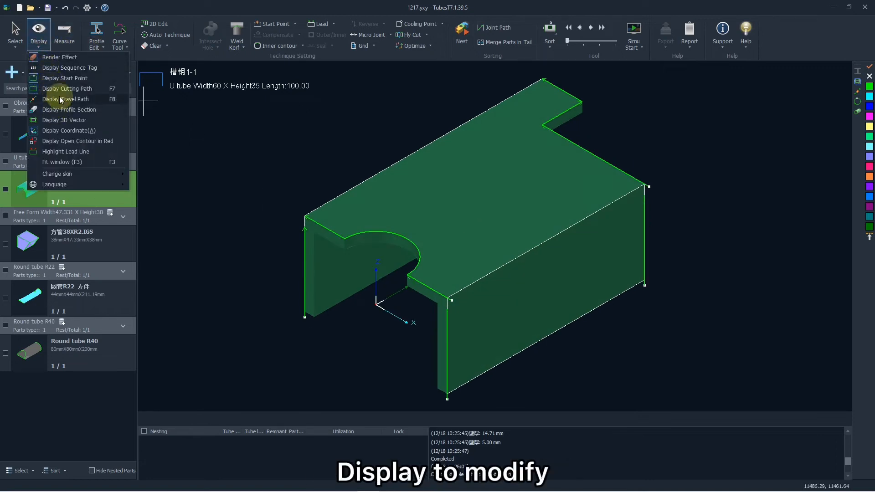
click(57, 57)
click(42, 46)
click(51, 58)
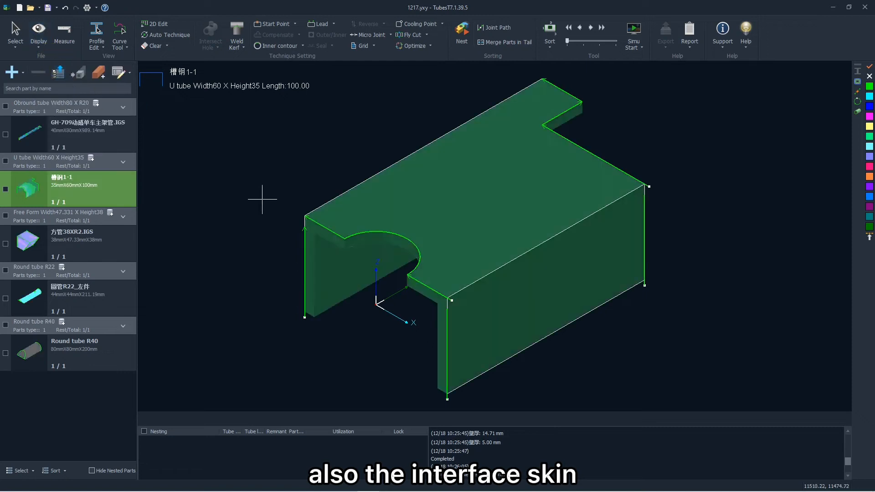
View the available interface skin and language options without changing them
click(48, 44)
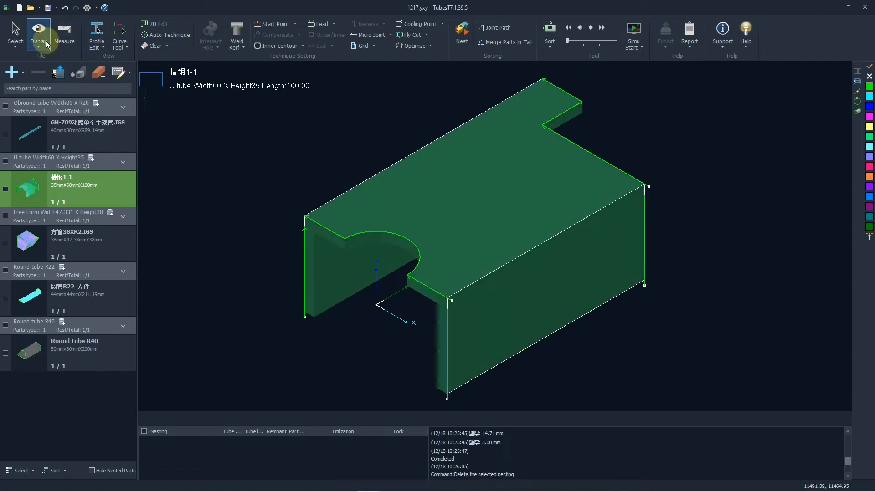
mouse_move(67, 174)
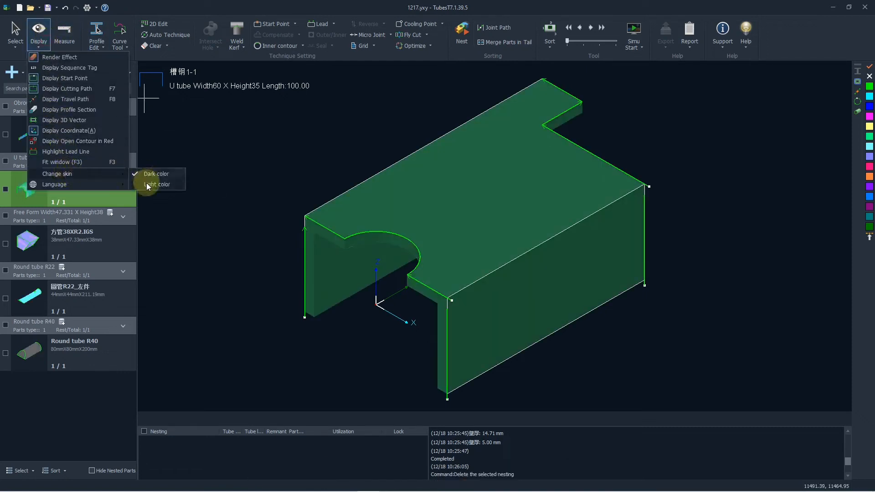
mouse_move(95, 184)
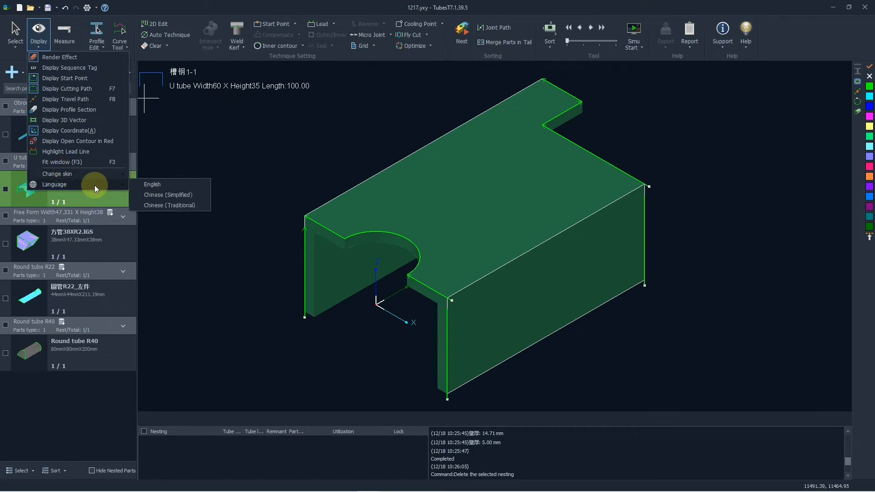
click(260, 137)
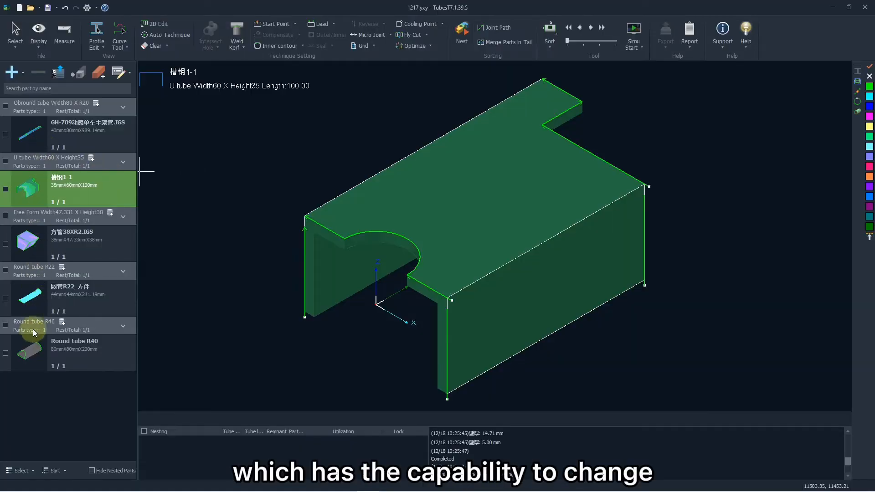
Open the Round tube R40 part and add 3 mm line lead-ins at 90° to its selected cutting contours, with no lead-out
click(36, 346)
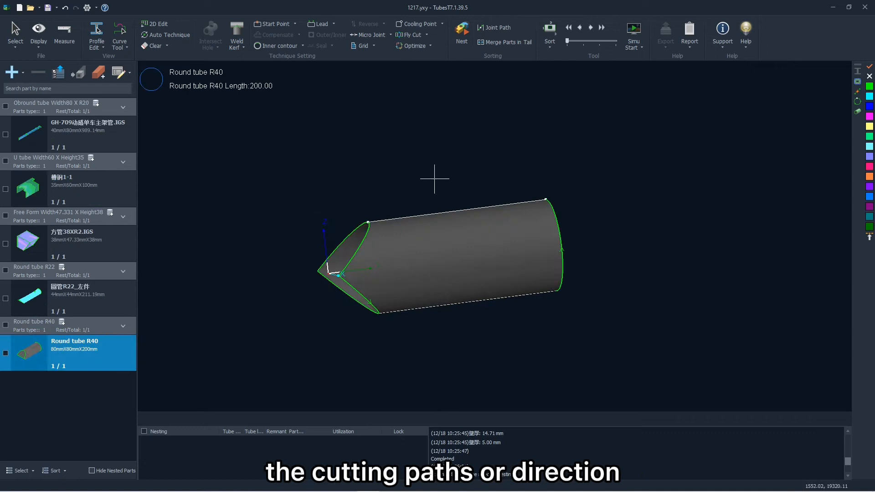
drag(449, 189, 463, 228)
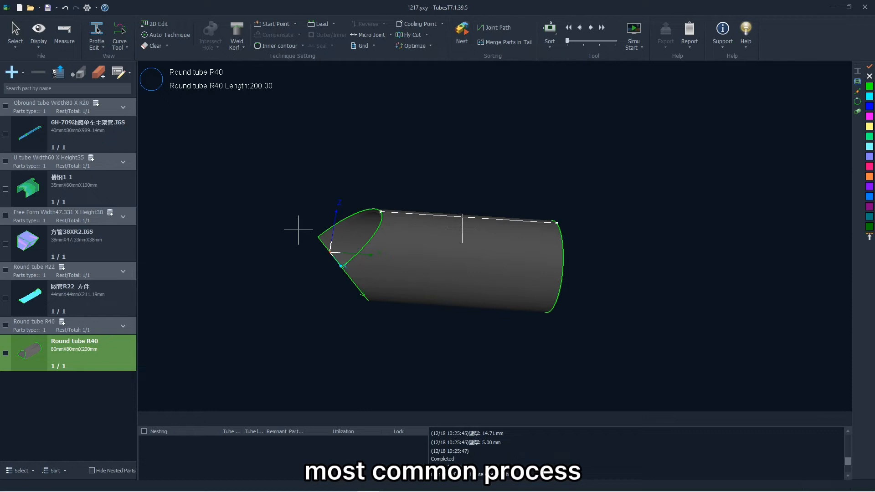
click(390, 238)
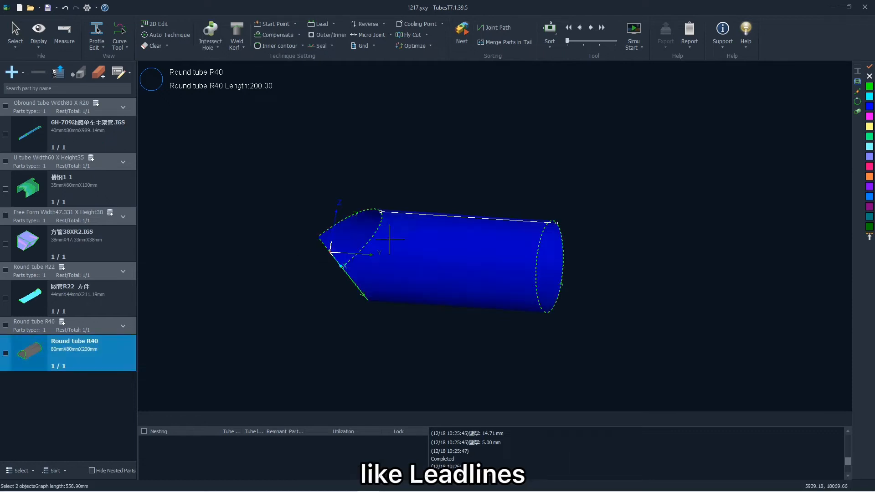
click(321, 24)
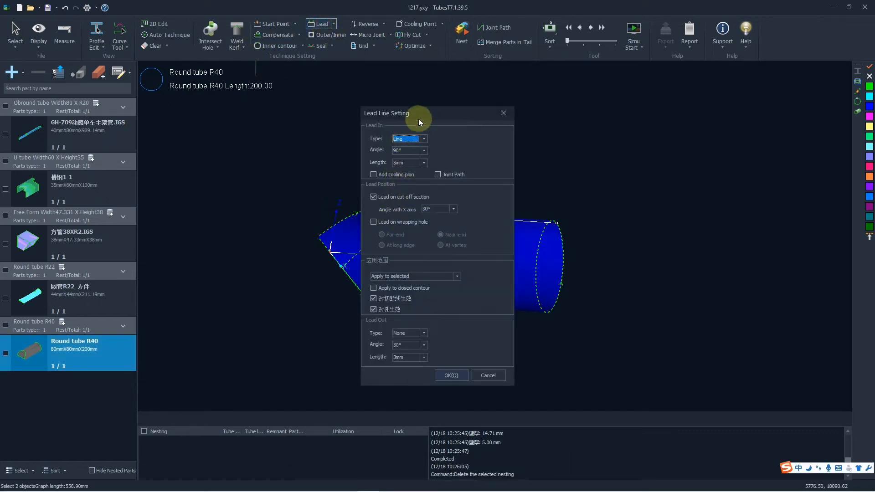
drag(418, 112, 409, 112)
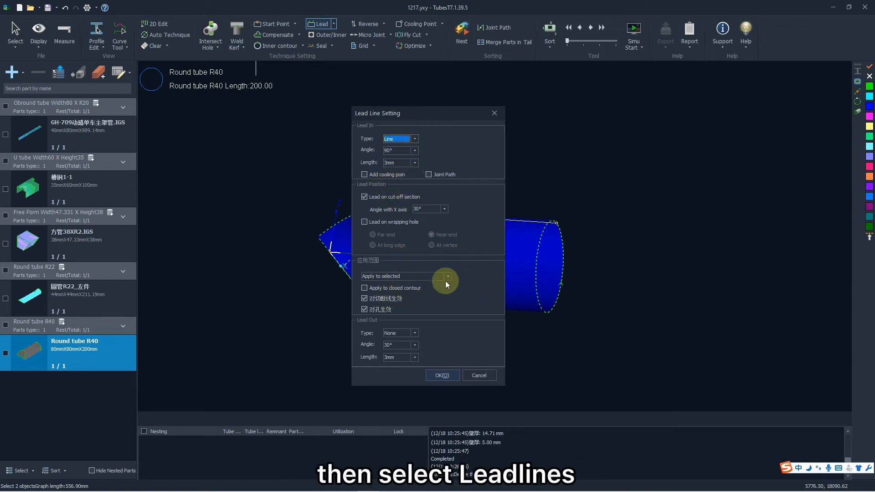
click(442, 376)
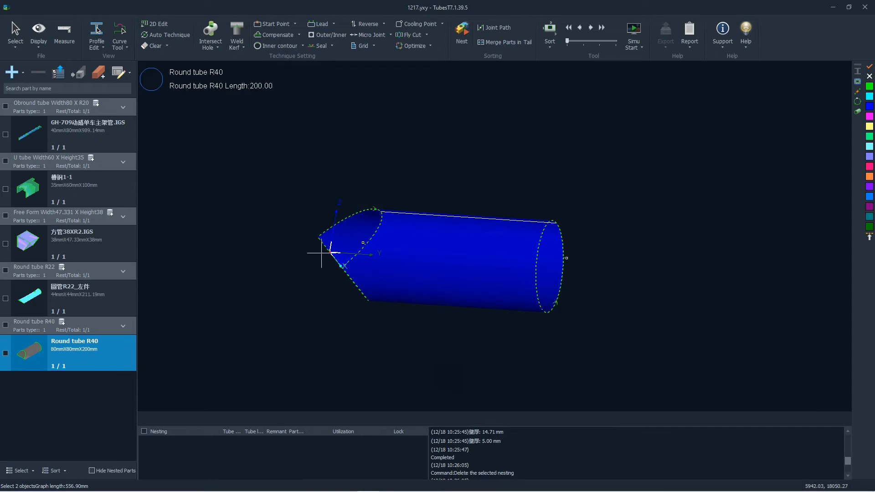
scroll(338, 255, up, 3)
scroll(340, 259, up, 4)
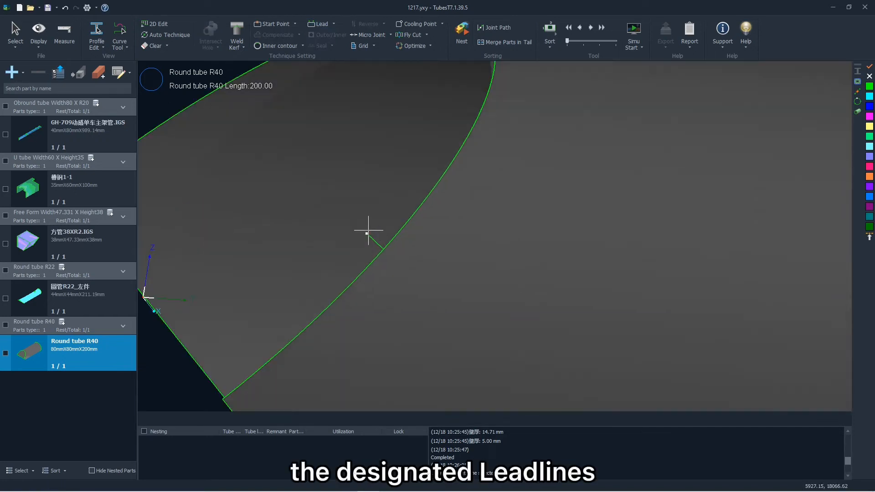
Apply the Weld Kerf option Offset all sections to all contours of the Round tube R40 part and inspect its mitred end
scroll(328, 237, down, 6)
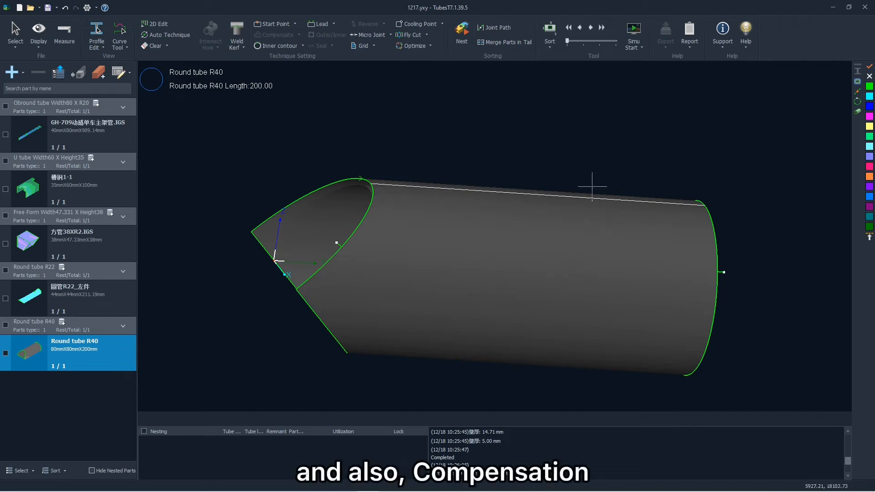
drag(600, 237, 551, 215)
drag(515, 264, 565, 256)
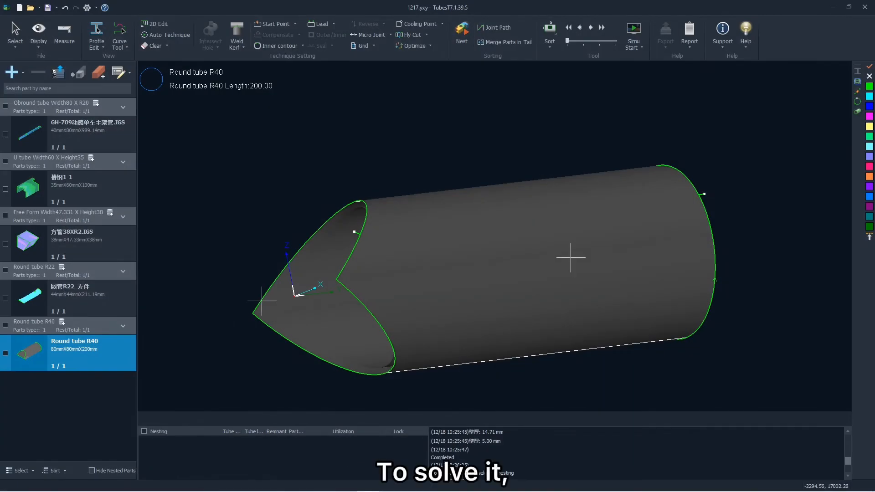
key(ctrl+a)
click(235, 40)
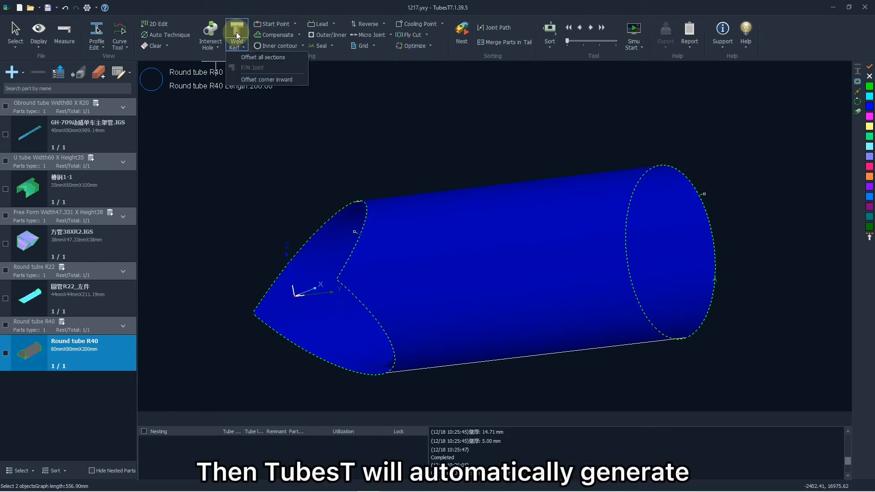
click(248, 57)
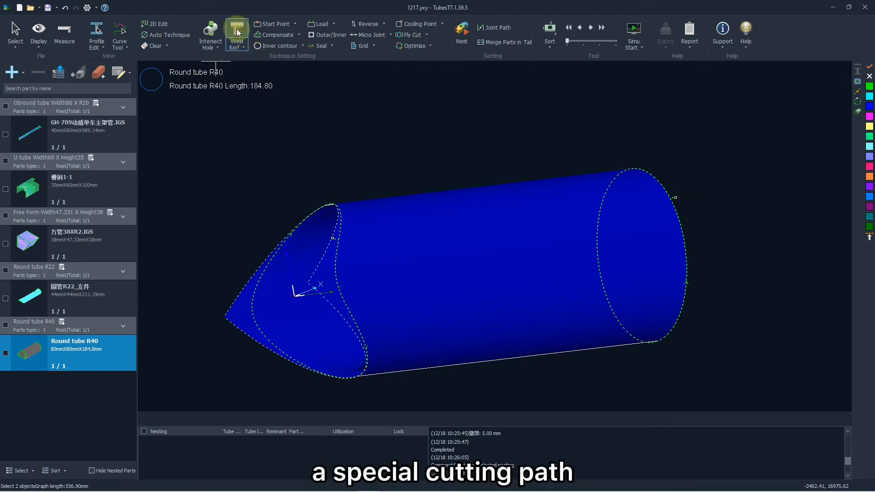
mouse_move(455, 231)
mouse_down()
mouse_move(434, 250)
mouse_move(446, 244)
mouse_move(416, 245)
mouse_move(446, 239)
mouse_up()
scroll(325, 272, up, 5)
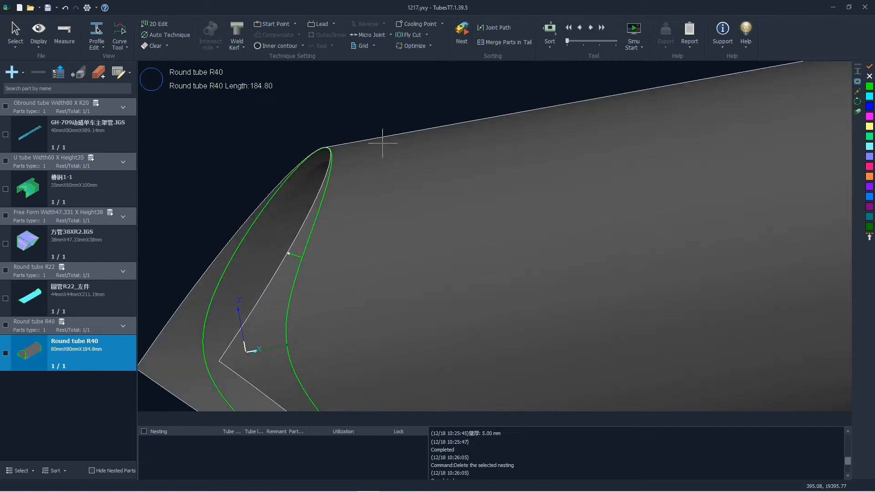
scroll(383, 143, down, 2)
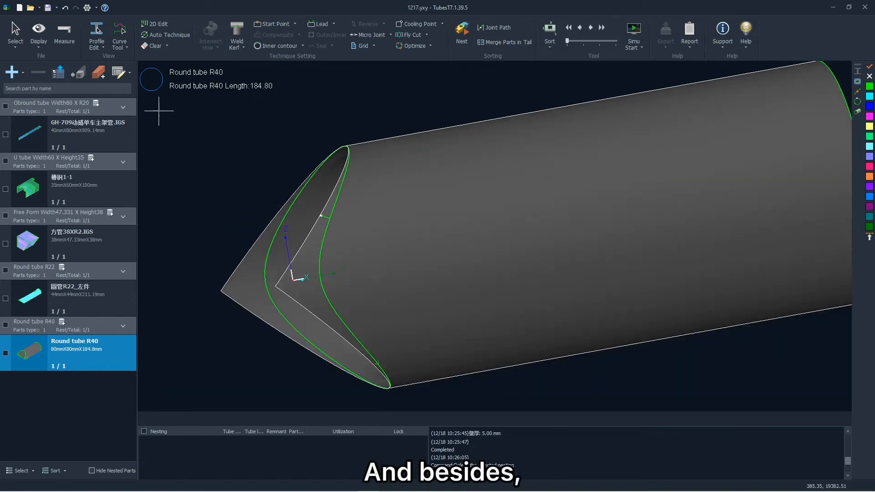
Review the weld kerf, cooling point, intersect hole and start optimization settings in Auto Technique without enabling any
click(179, 41)
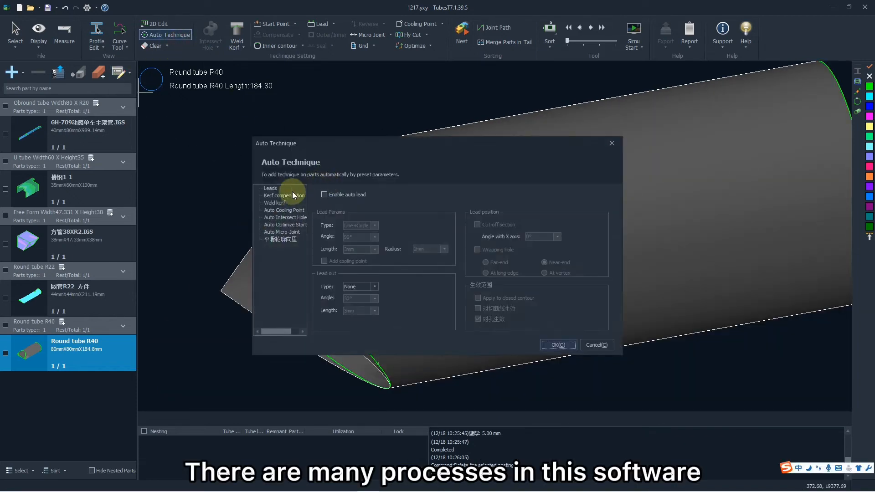
click(278, 202)
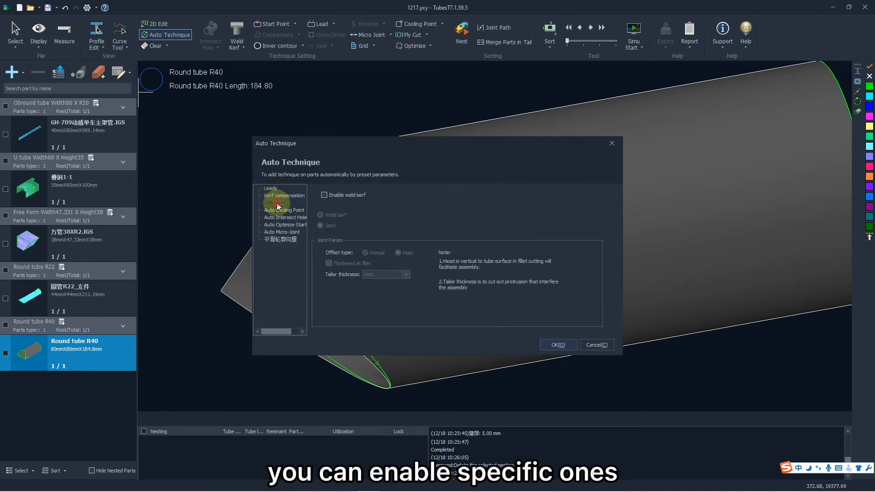
click(279, 212)
click(281, 219)
click(282, 226)
click(286, 218)
click(286, 210)
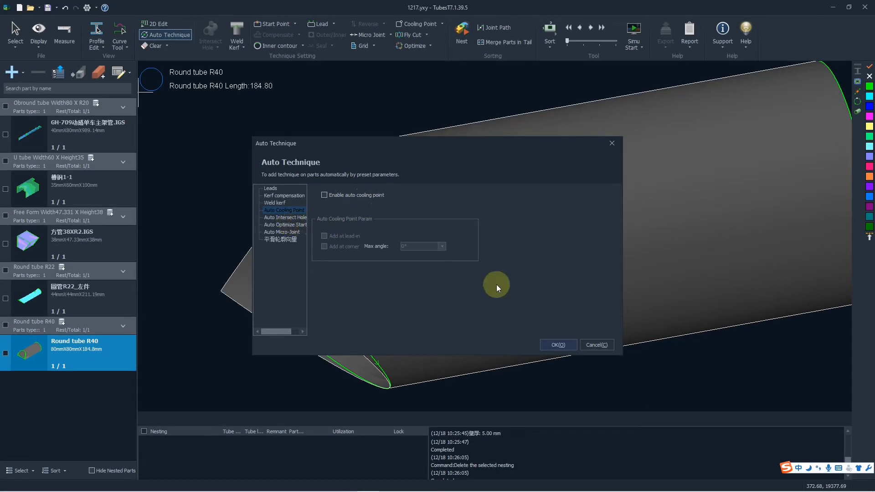
click(558, 345)
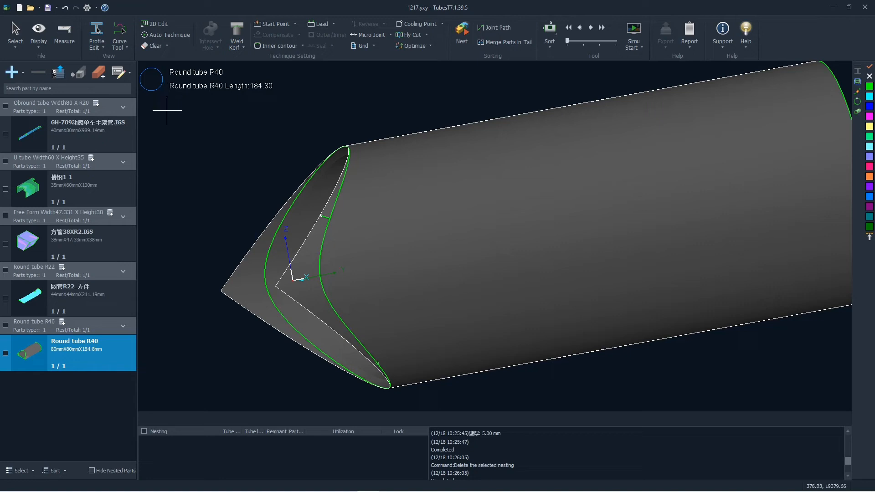
Open the Batch Modify table for the parts and look over its Number, Price and Text columns
click(126, 73)
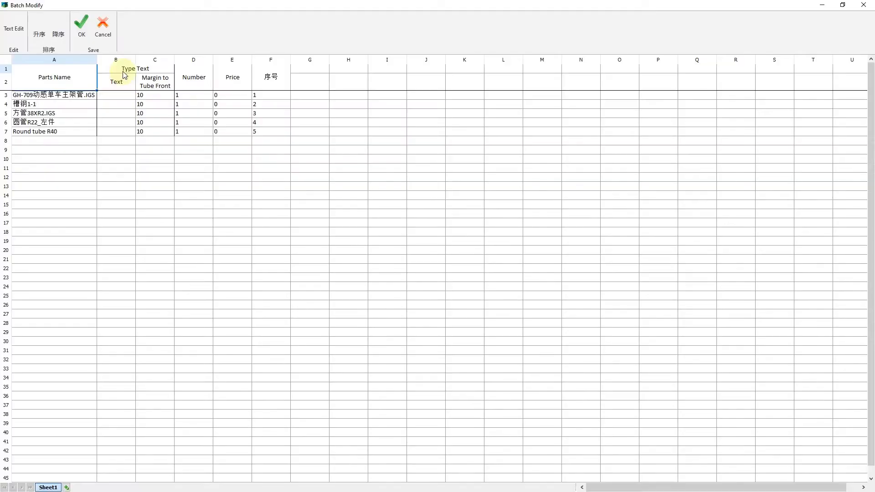
click(187, 97)
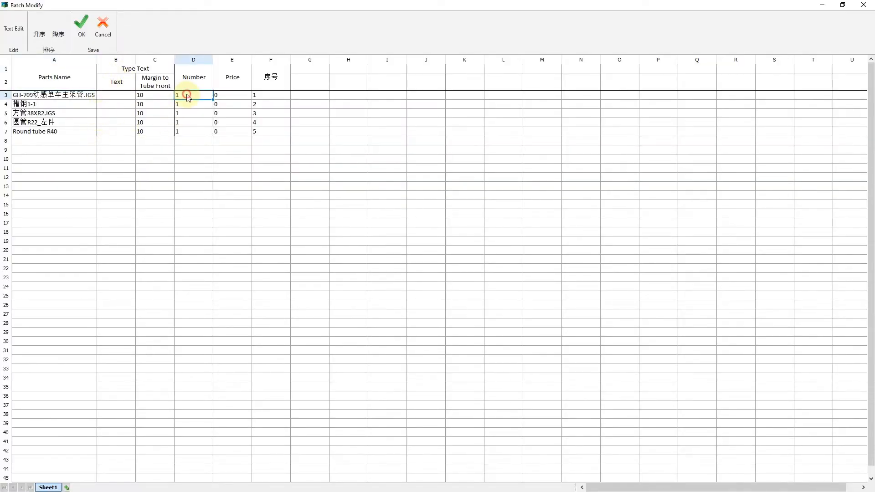
click(234, 96)
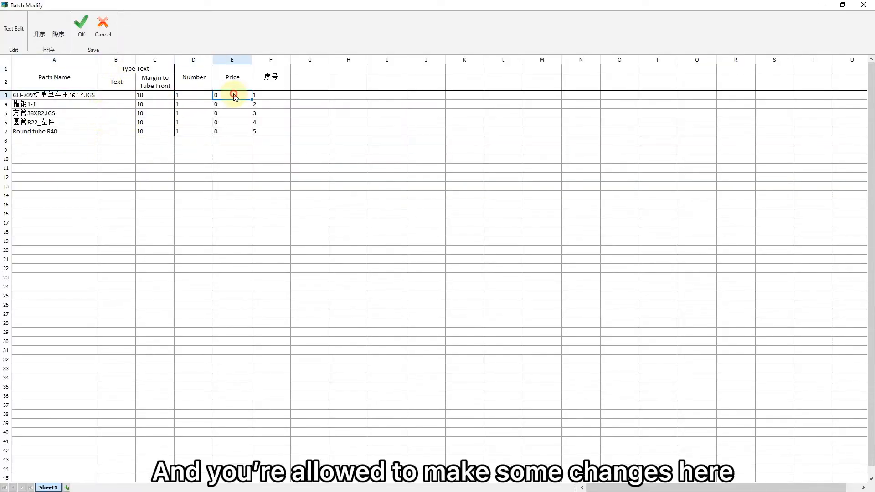
click(129, 96)
click(125, 105)
click(126, 120)
Set the Number to 10 for GH-709动感单车主架管.IGS and to 11 for both 圆管R22_左件 and 槽钢1-1
click(190, 93)
double_click(193, 93)
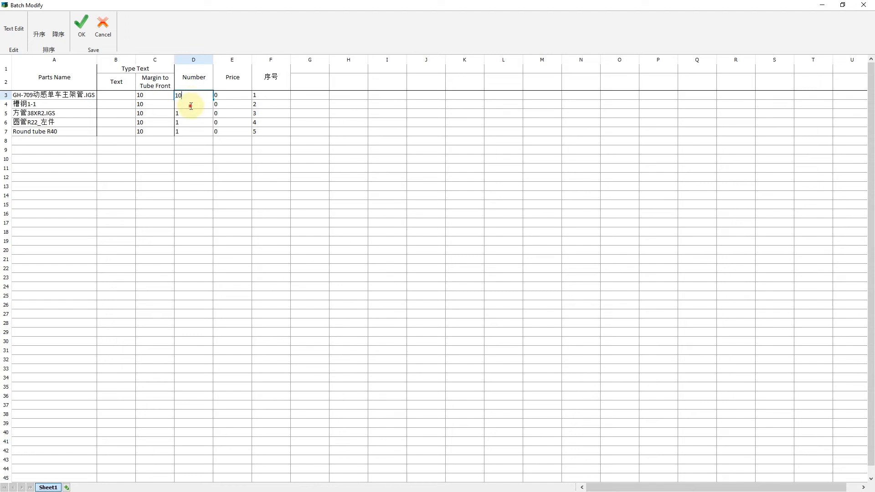
double_click(192, 126)
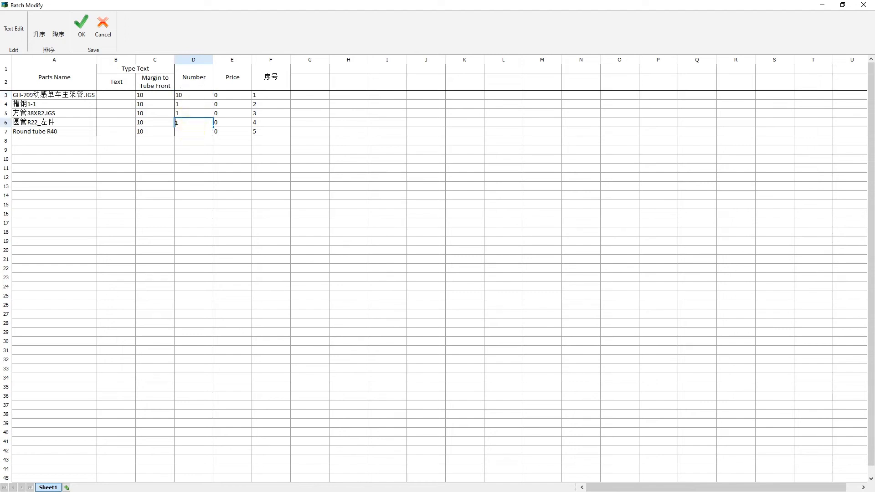
double_click(194, 106)
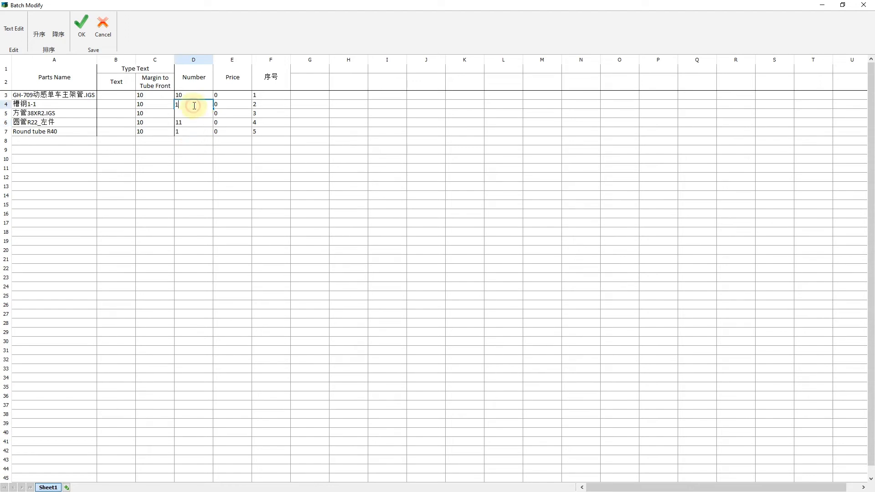
text(1)
Set the Number to 50 for Round tube R40 and to 30 for 方管38XR2.IGS
click(195, 148)
double_click(193, 132)
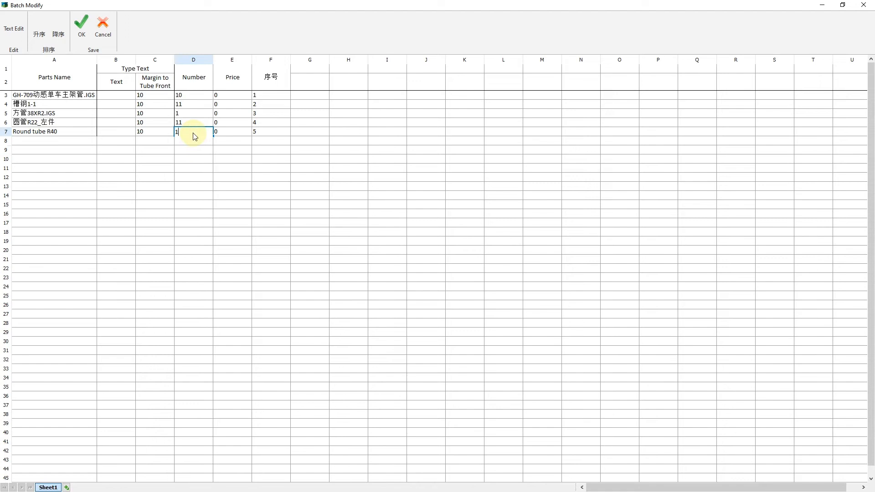
text(50)
double_click(187, 114)
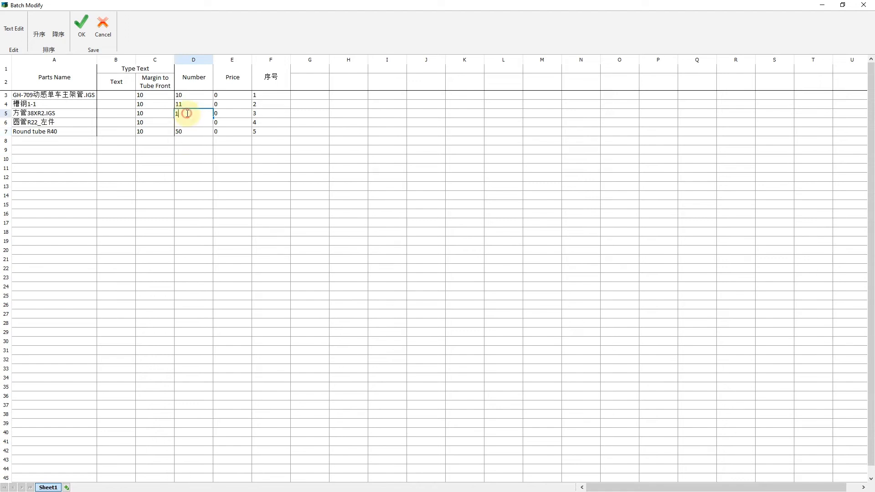
text(30)
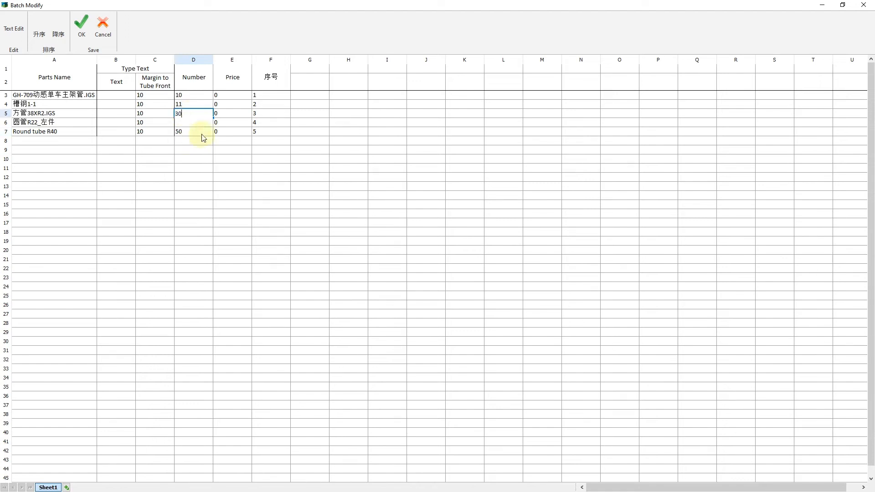
click(192, 160)
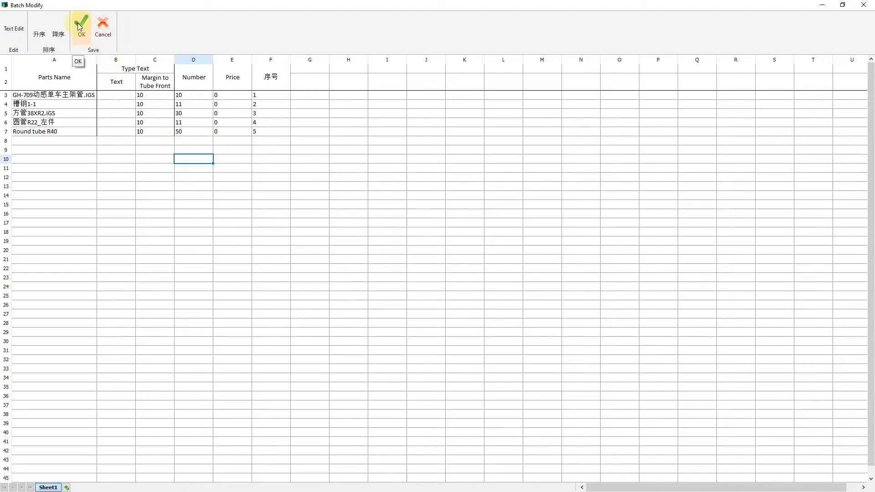
Enter "Friendess" as the marking text for the 槽钢1-1 part and save the batch changes
click(115, 105)
text(F)
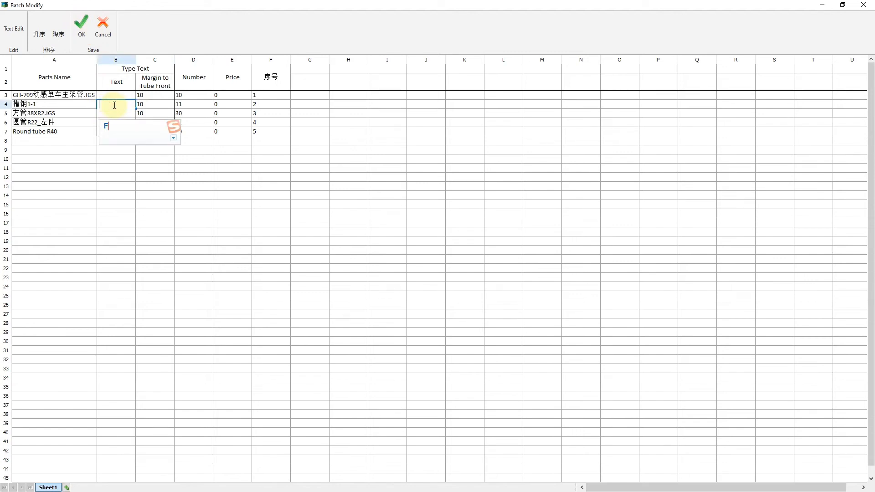
text(riende)
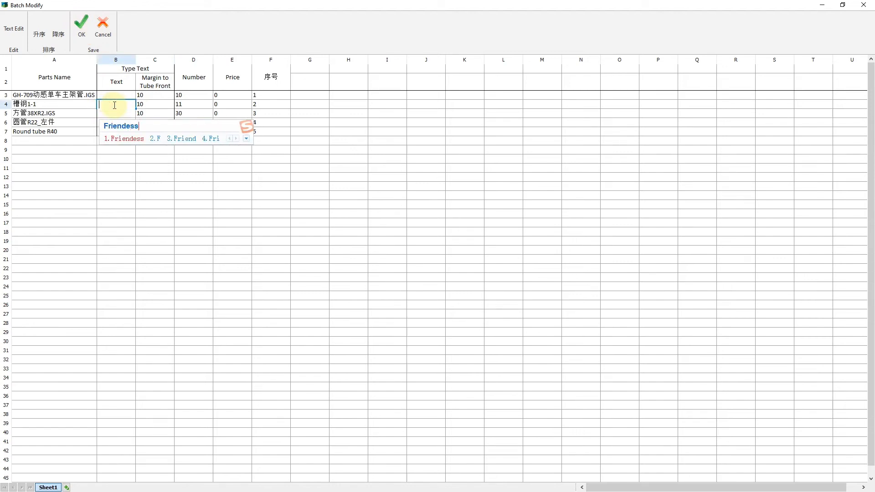
text(ss)
key(space)
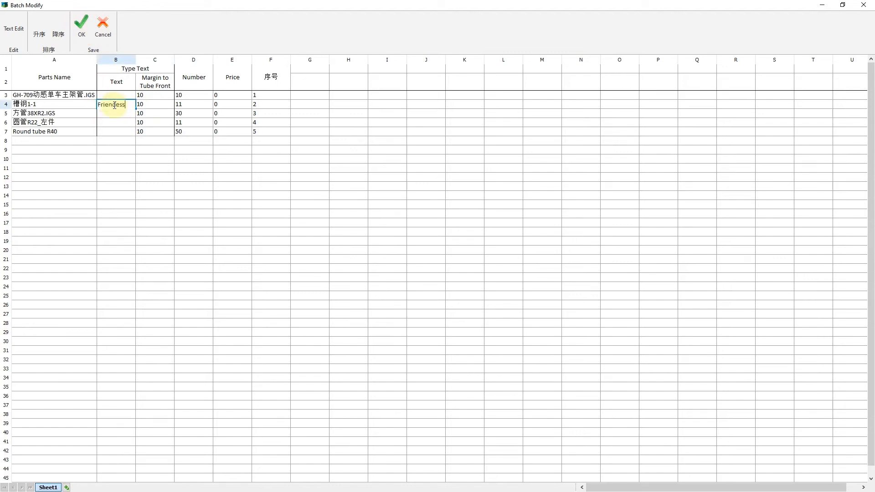
click(83, 31)
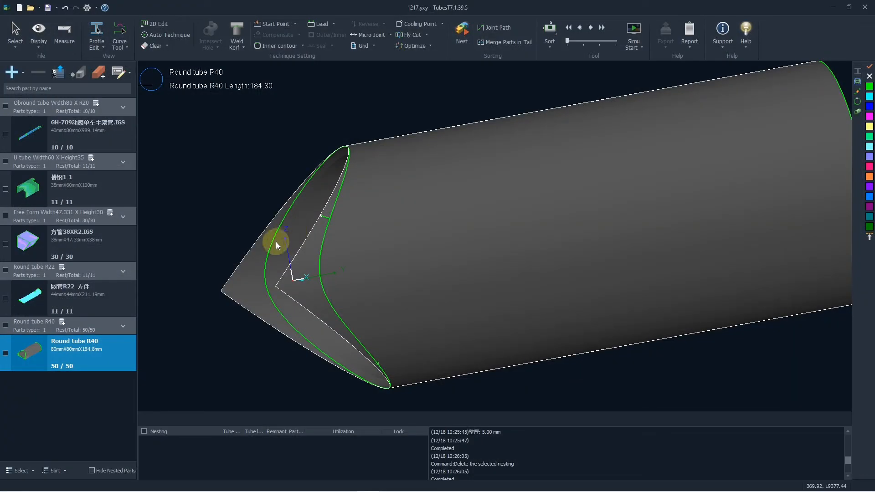
Set the quantity of GH-709动感单车主架管.IGS to 30 directly in the part list
scroll(230, 224, down, 2)
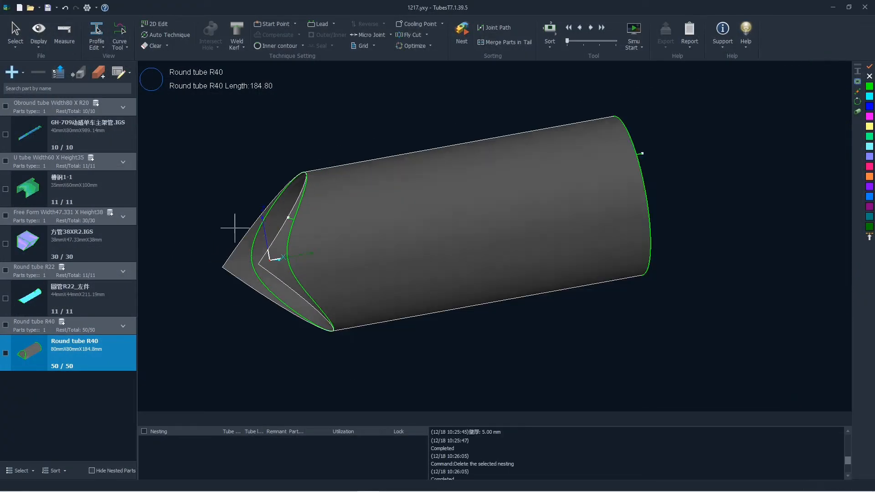
click(72, 141)
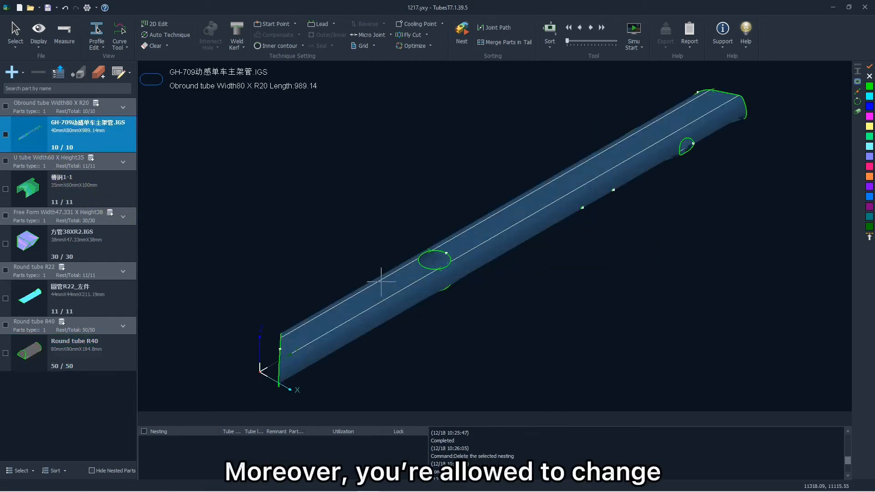
click(72, 148)
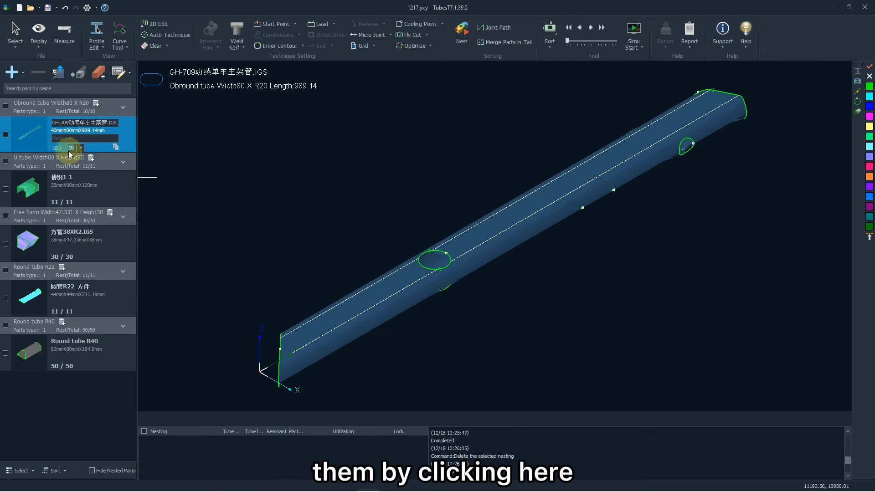
text(30)
click(74, 172)
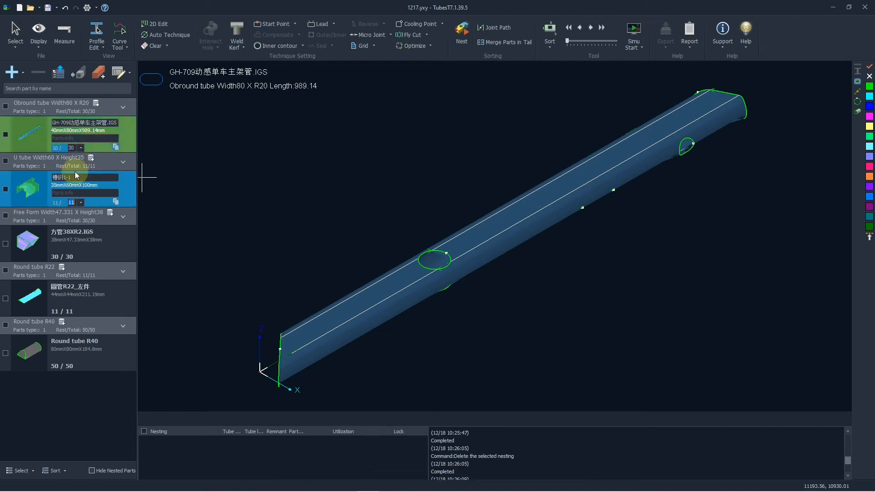
View the editable name, info and quantity fields of the GH-709 and Round tube R40 parts in the part list
click(69, 127)
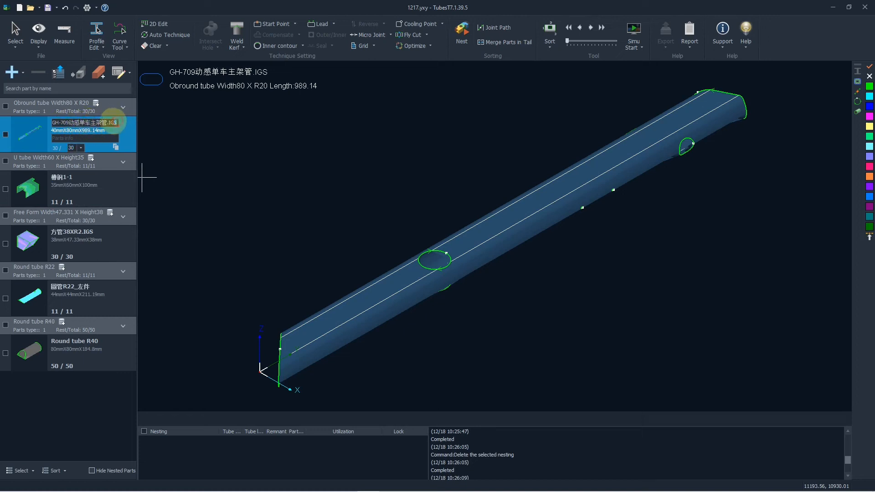
click(72, 139)
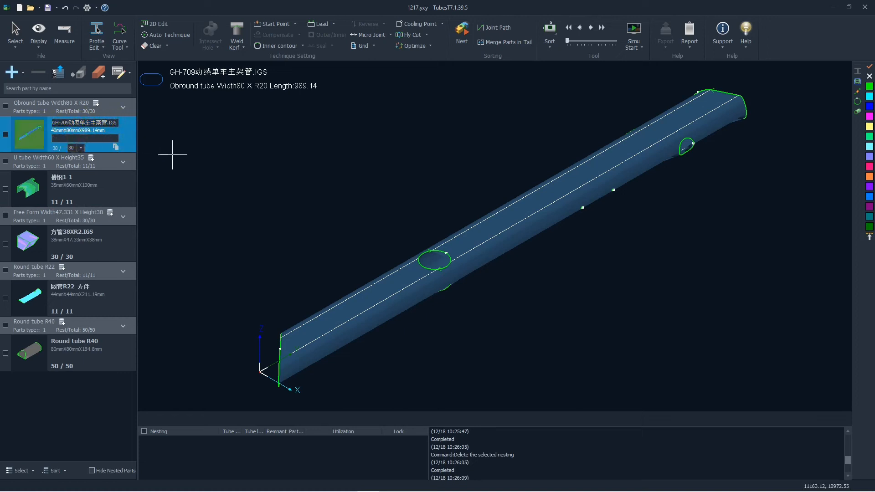
click(84, 147)
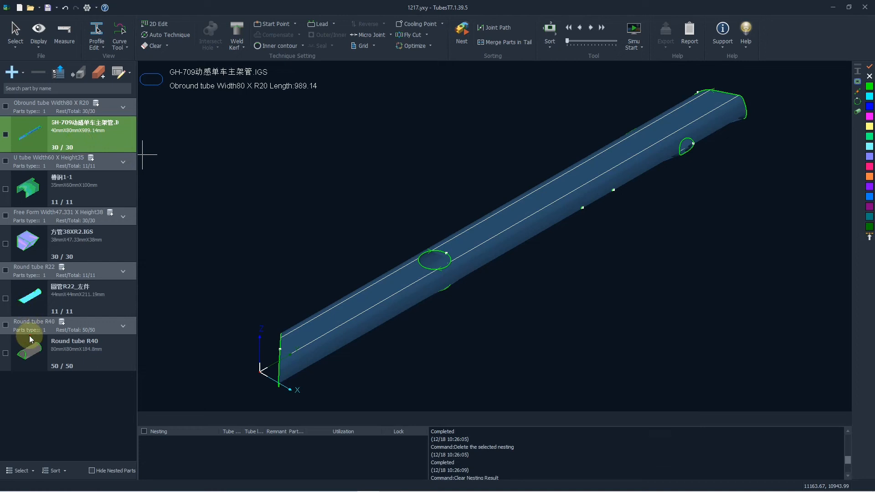
click(89, 368)
click(87, 357)
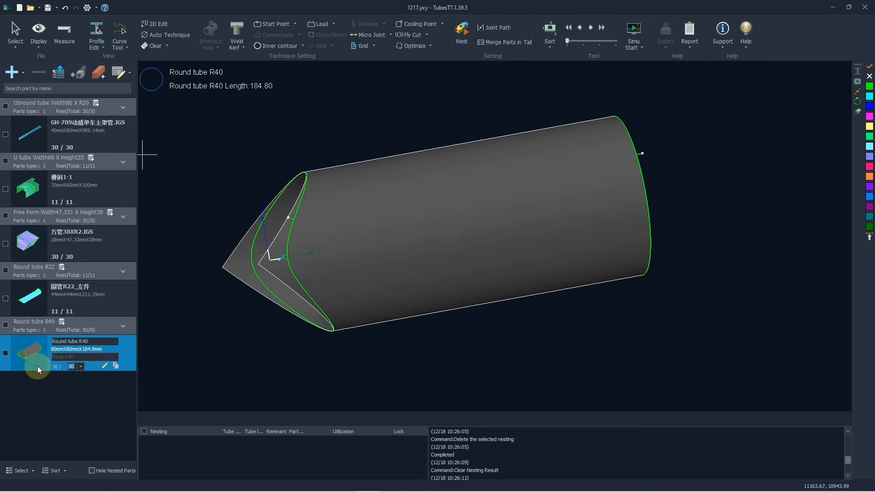
Open the 槽钢1-1 part and rotate it about its lengthwise axis to inspect the face carrying the marking text
click(32, 194)
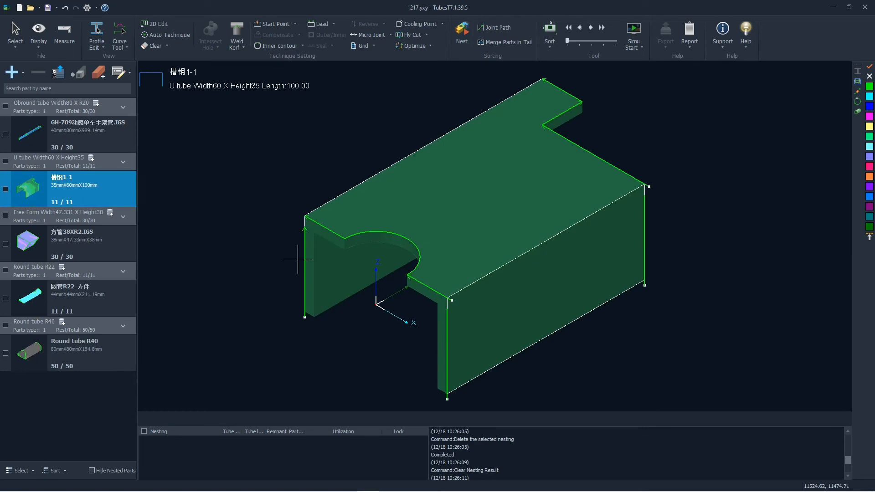
middle_drag(297, 198, 299, 221)
key(Home)
shift+scroll(313, 233, up, 2)
shift+scroll(313, 235, down, 10)
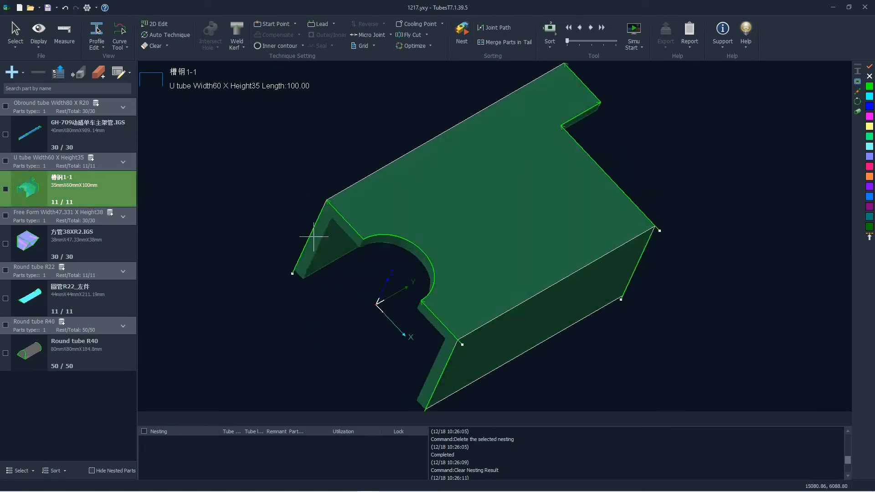
shift+scroll(318, 238, down, 8)
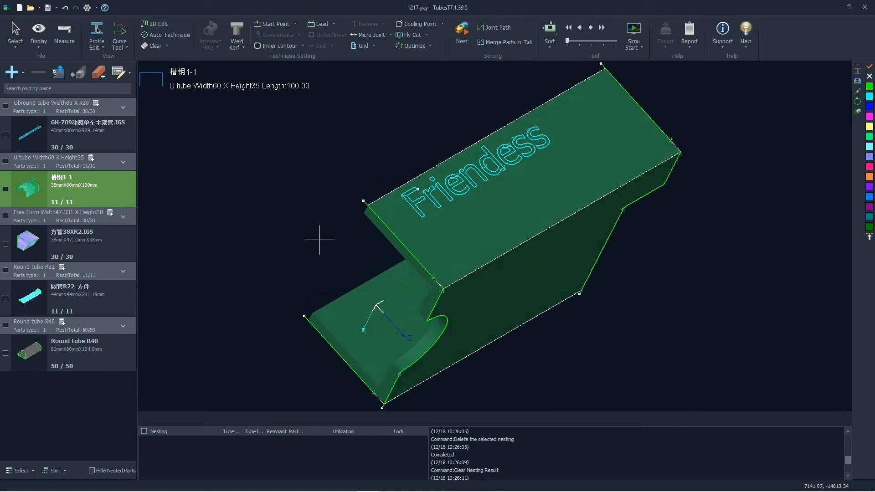
Draw a new H Shape main tube part with 100 mm and 200 mm edges, 10 mm thicknesses and a 300 mm length
shift+scroll(319, 240, down, 6)
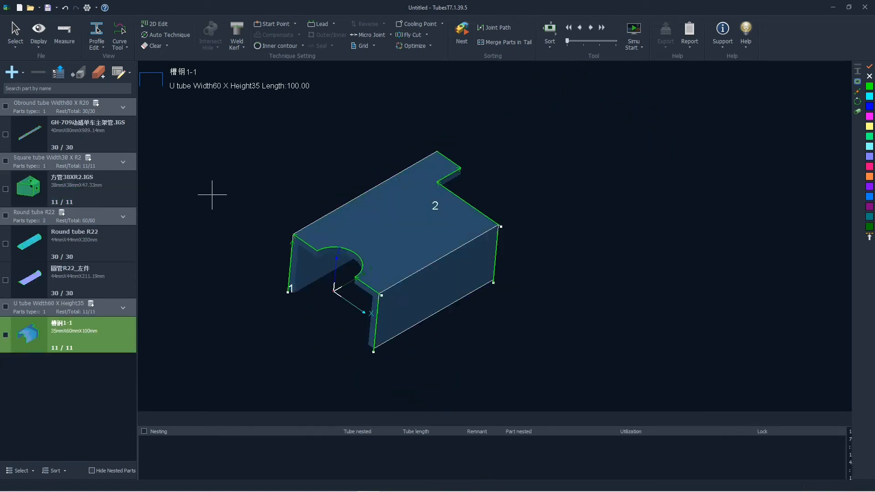
click(22, 73)
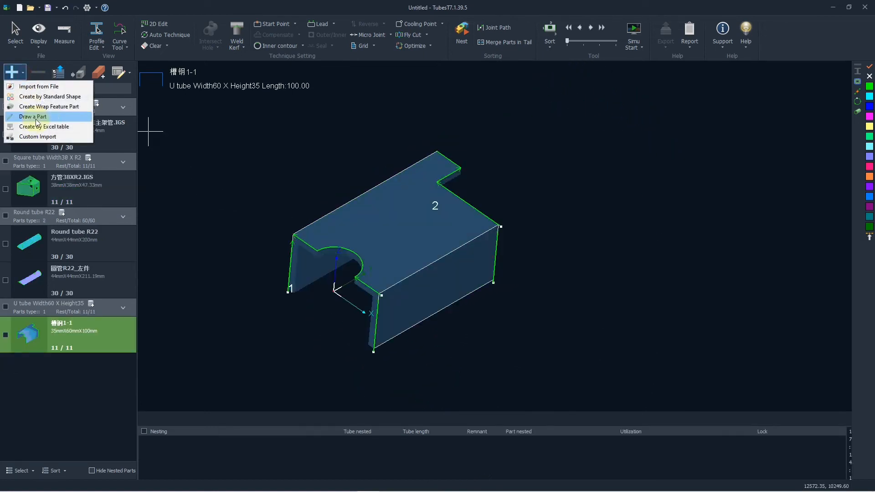
click(28, 116)
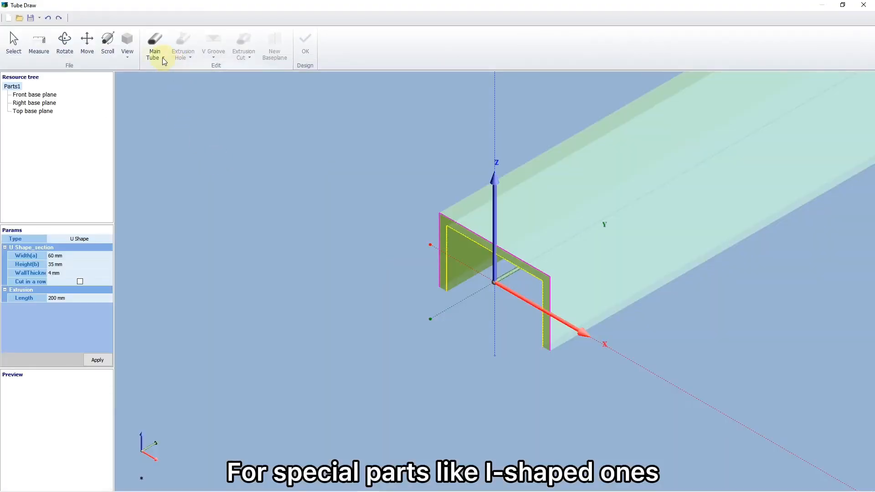
click(163, 57)
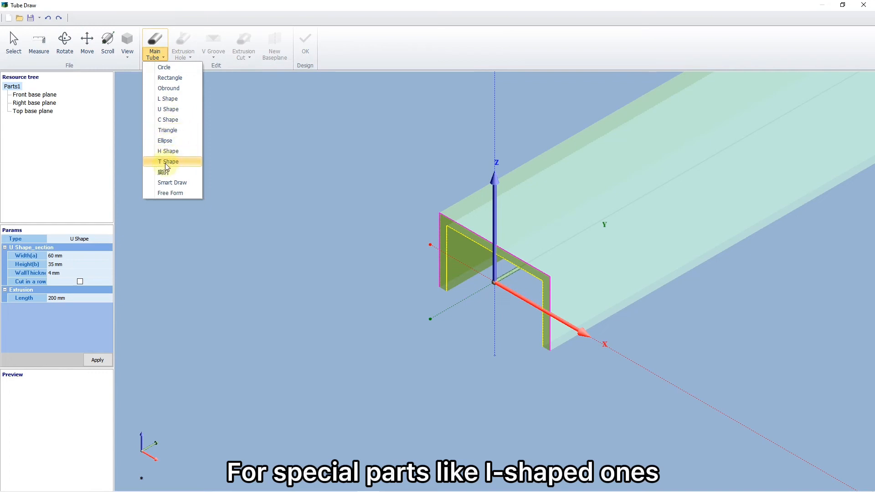
click(173, 152)
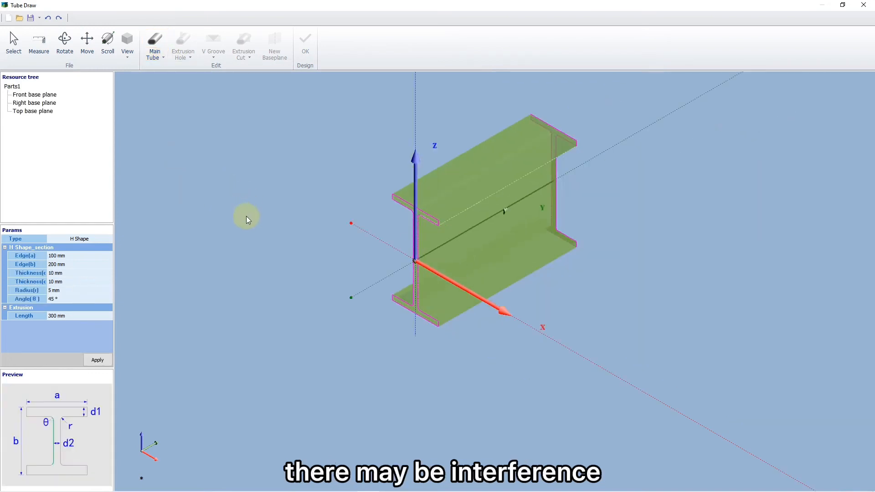
drag(435, 263, 403, 264)
click(96, 358)
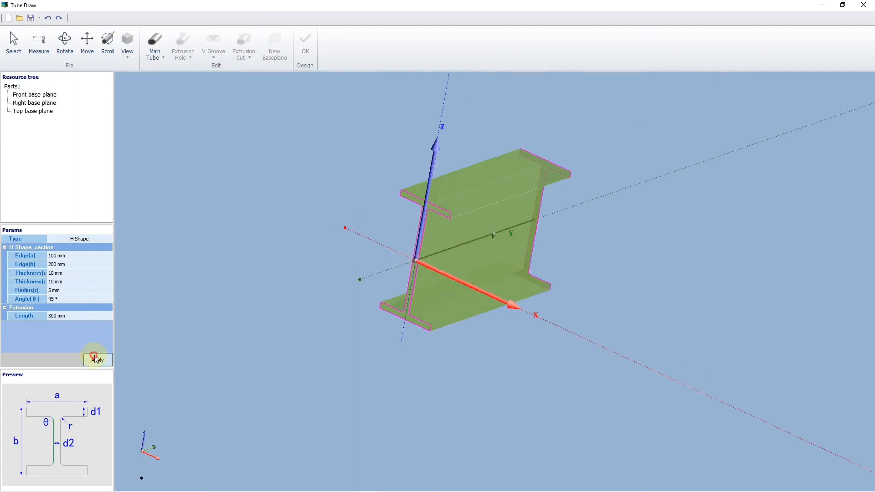
click(305, 50)
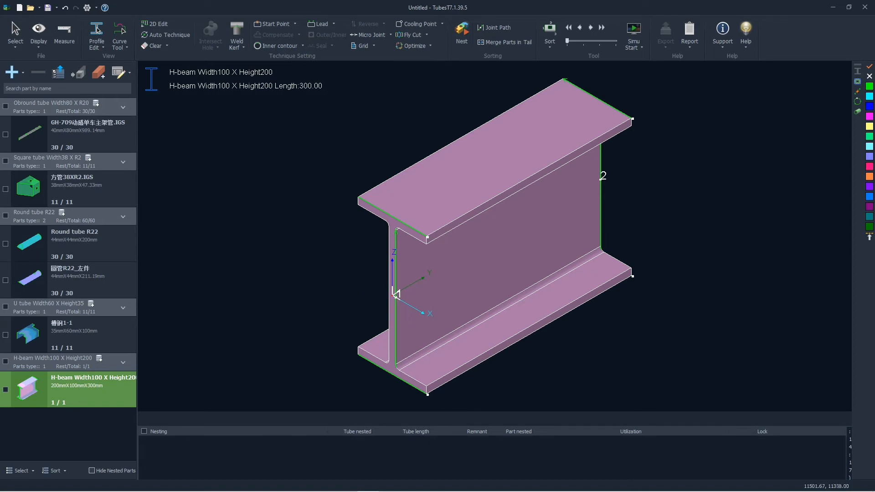
Turn on the 3D vector display for the H-beam part
click(38, 49)
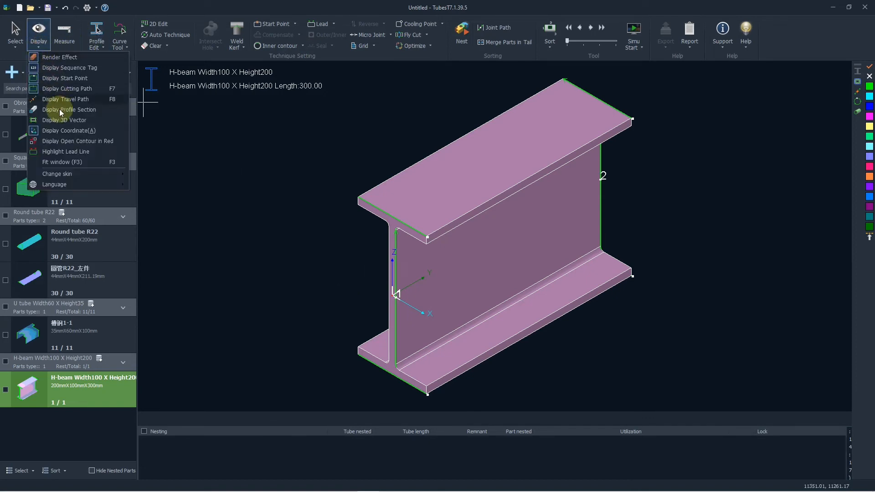
click(61, 120)
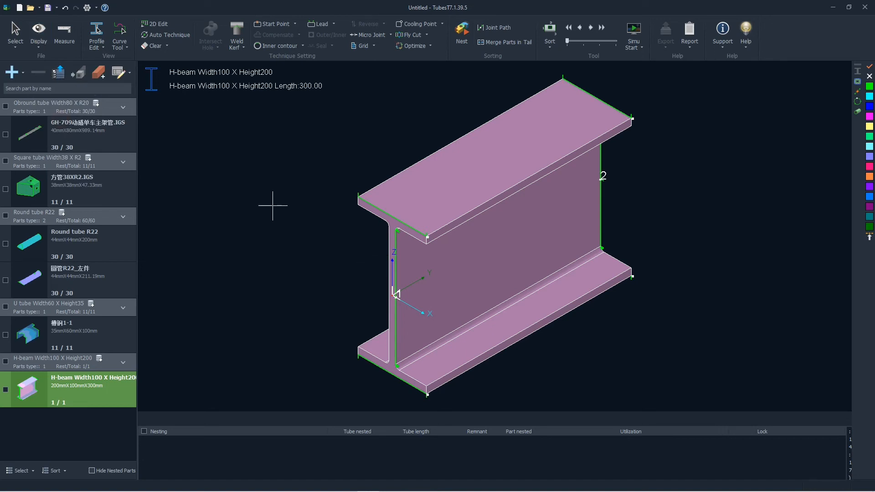
scroll(327, 240, up, 3)
scroll(307, 228, down, 2)
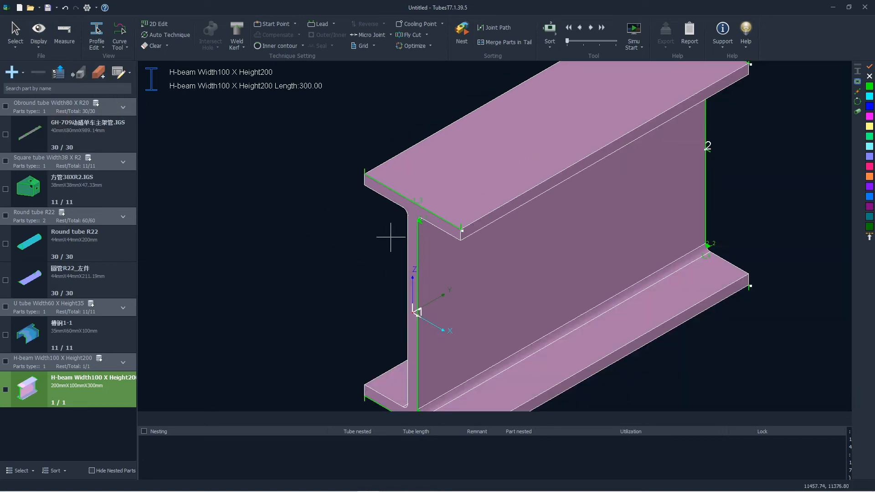
Examine the cutting vectors at the H-beam's corners between web and flange from close up and from different angles
middle_drag(429, 223, 372, 211)
scroll(363, 207, up, 5)
scroll(329, 182, up, 4)
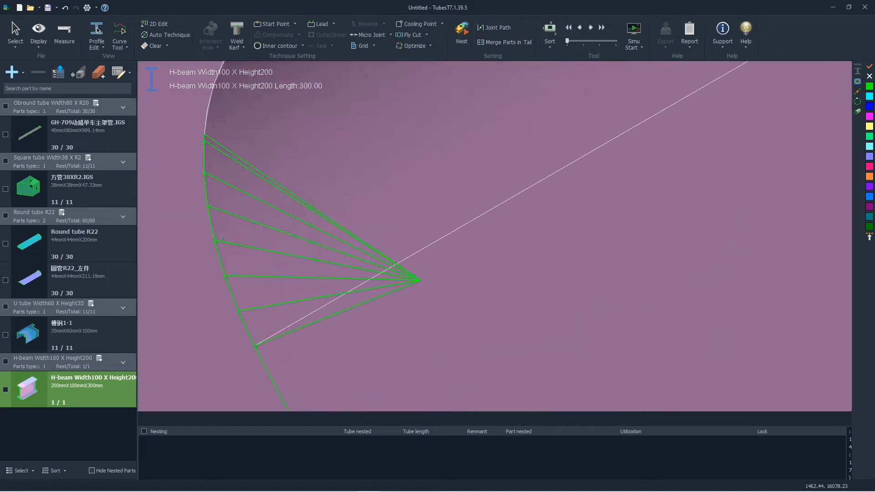
scroll(403, 275, down, 6)
scroll(403, 275, down, 2)
scroll(339, 224, down, 5)
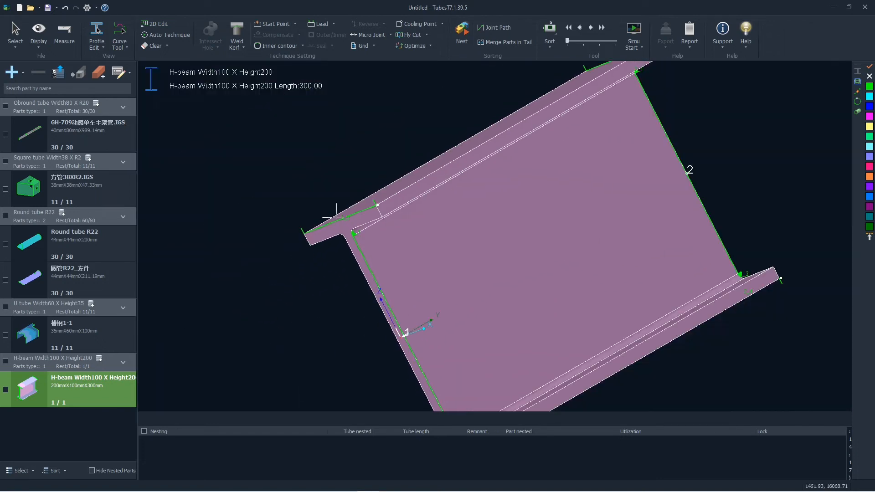
middle_drag(349, 261, 377, 270)
scroll(377, 270, down, 5)
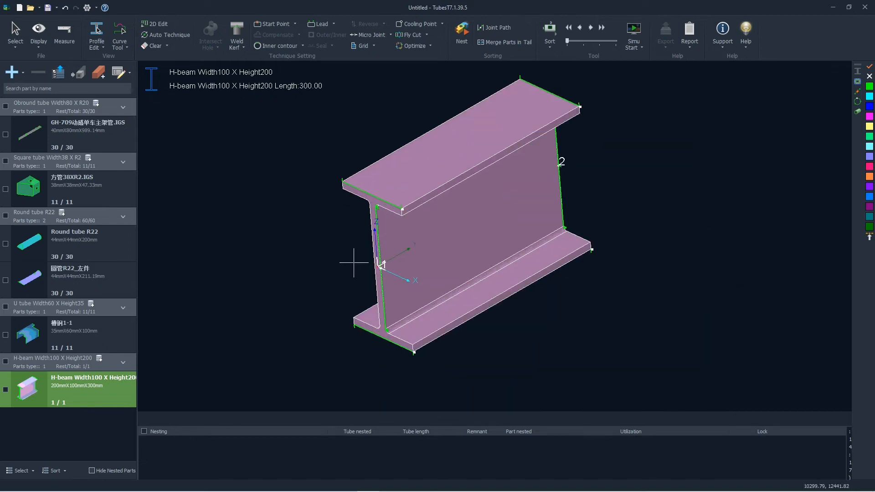
scroll(361, 267, up, 3)
middle_drag(408, 375, 405, 314)
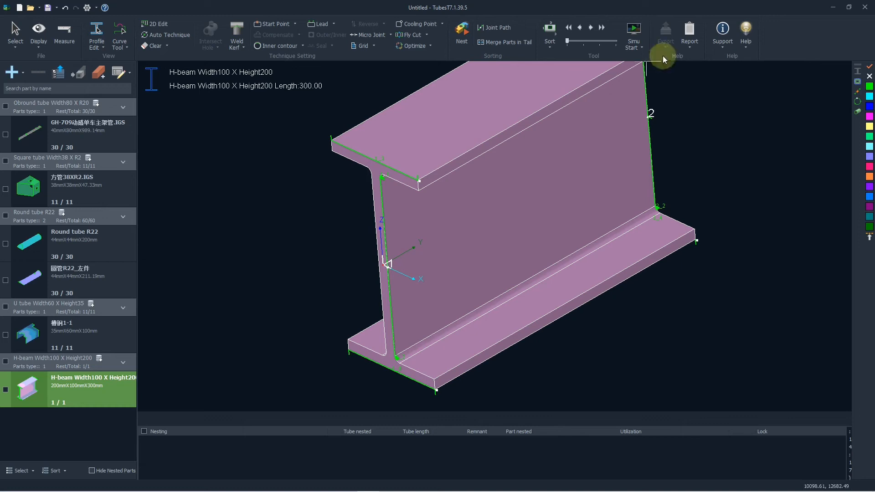
Start the cutting simulation of the H-beam and accept the collision prompt to open the 3D Vector editor
click(640, 48)
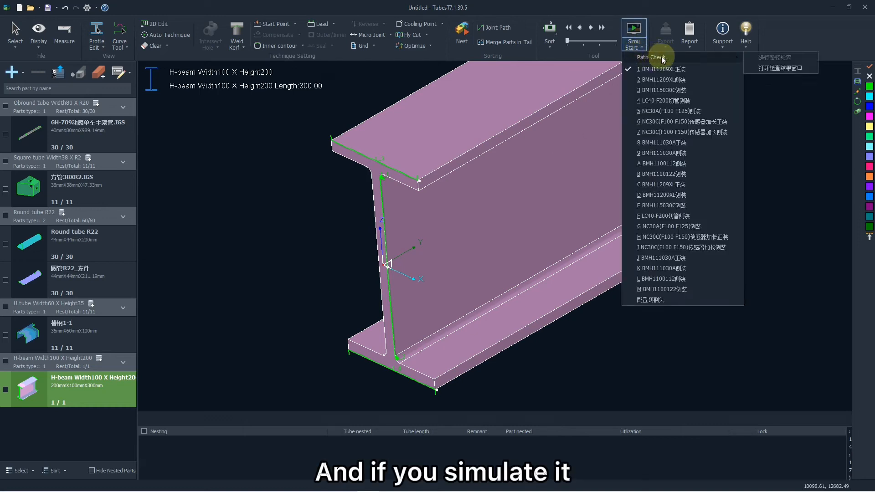
click(639, 35)
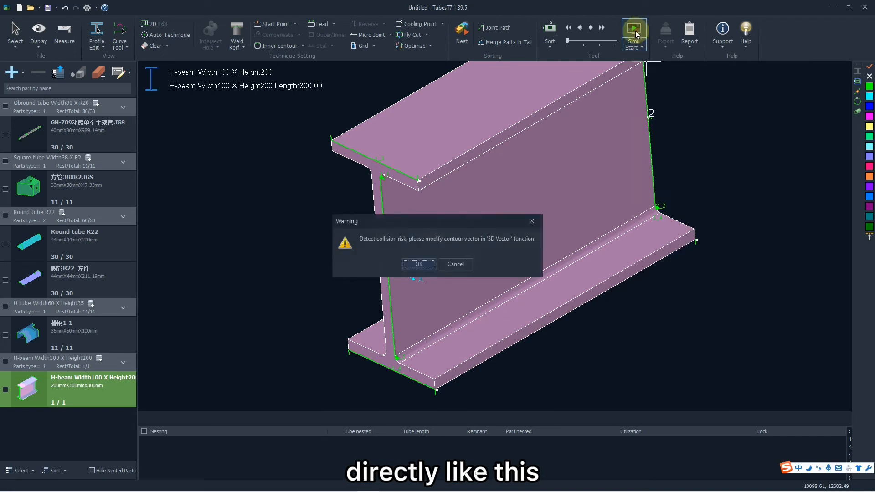
click(427, 265)
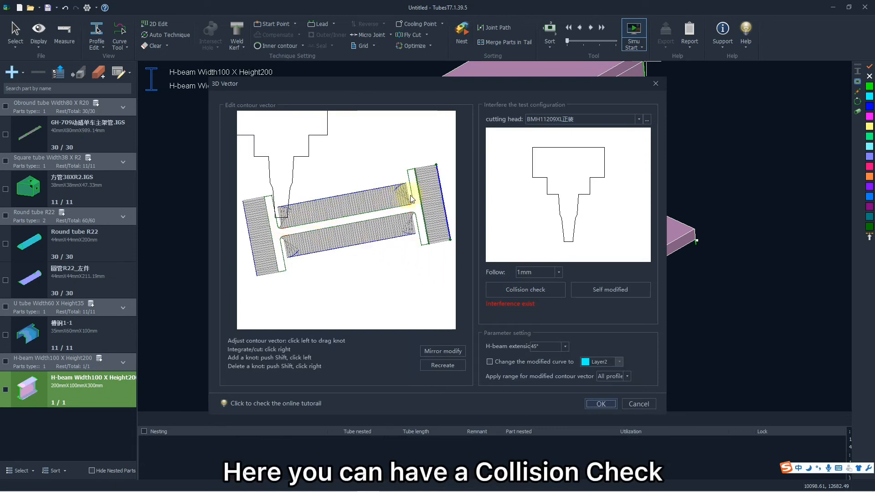
Run a collision check with the BMH11209XL正装 cutting head, correct the contour vectors with Self modified and apply them to the H-beam
click(523, 291)
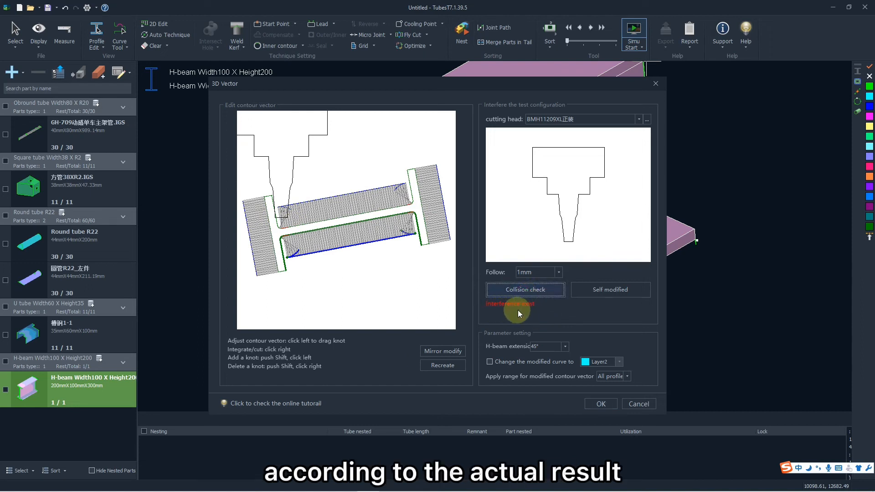
click(591, 291)
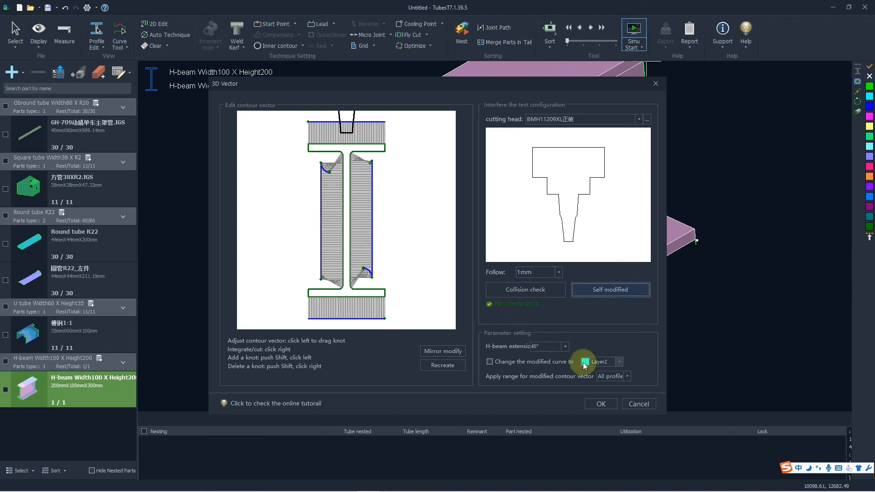
click(600, 404)
scroll(385, 175, up, 5)
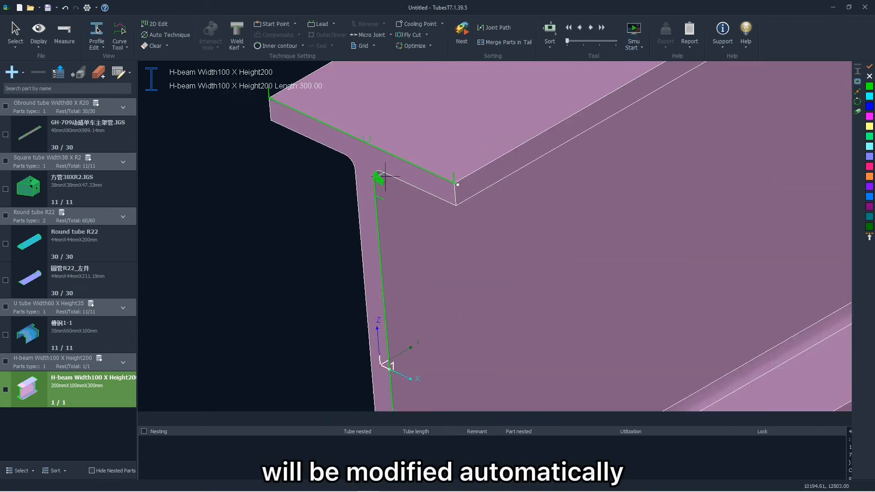
scroll(382, 189, down, 5)
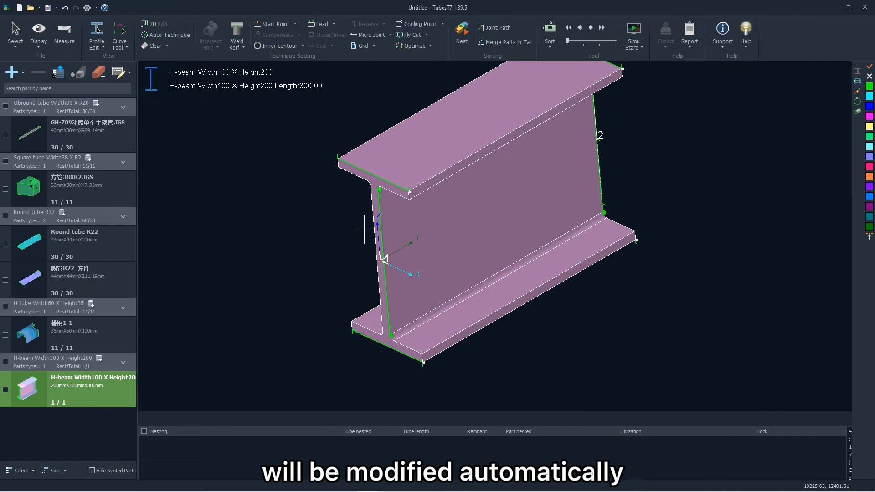
scroll(504, 283, down, 2)
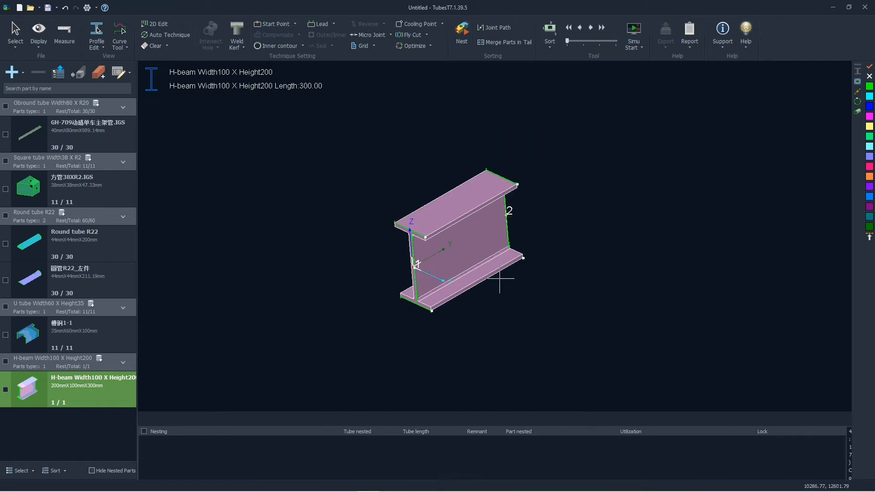
scroll(412, 246, up, 4)
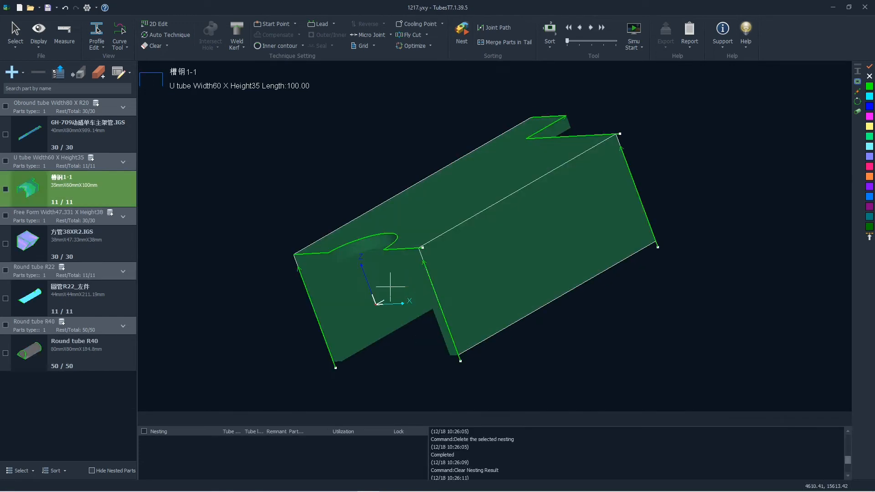
Open the Auto Nest strategy for all parts and set the tube length of the Free Form section to 6000 mm
middle_drag(368, 188, 507, 148)
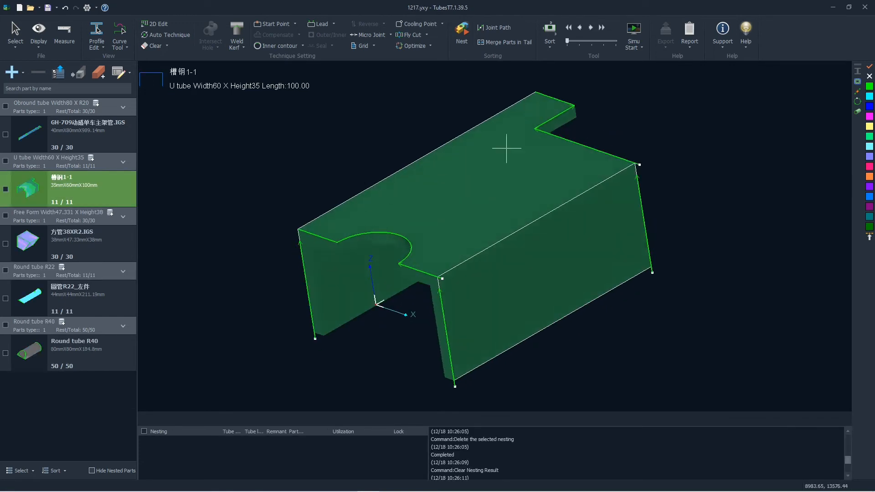
click(470, 36)
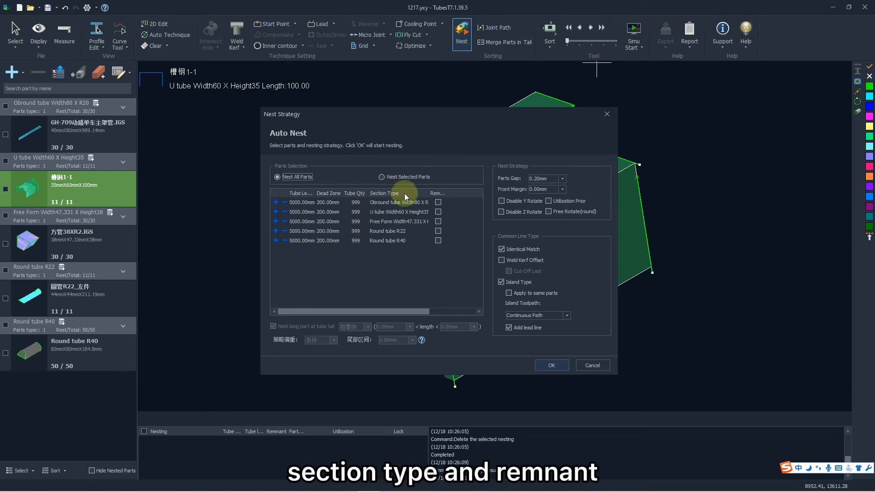
click(299, 194)
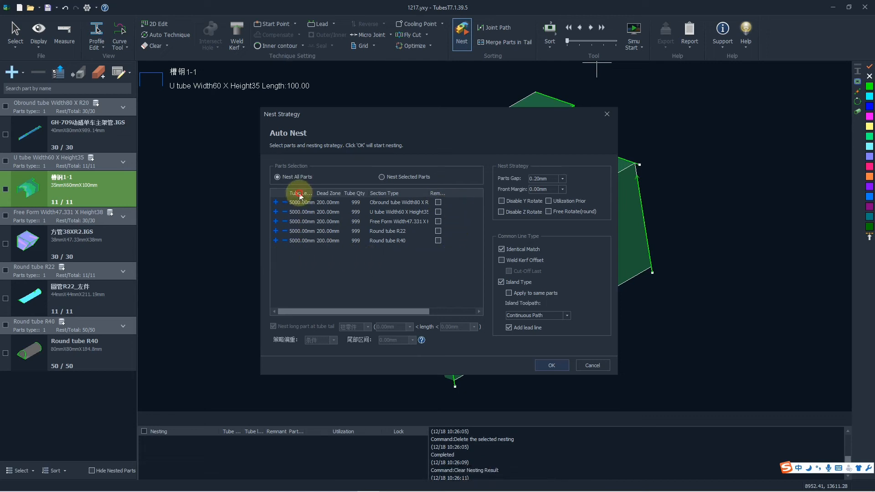
click(296, 202)
click(301, 212)
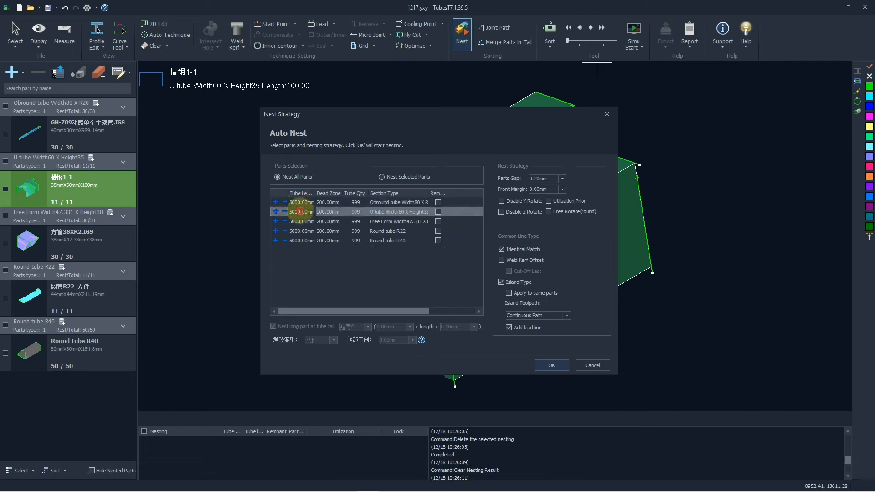
click(294, 222)
click(294, 222)
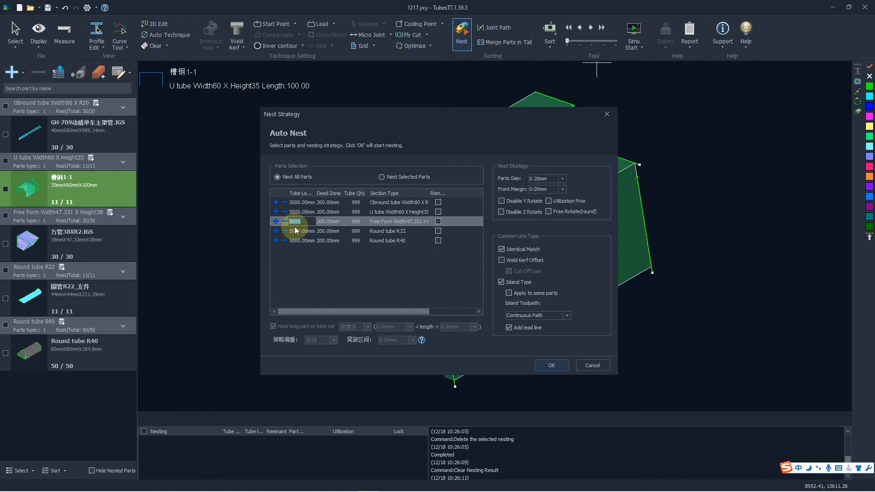
text(6000)
click(325, 258)
Examine the Dead Zone, Tube Qty and Section Type fields of the obround and U tube rows
click(327, 202)
click(319, 202)
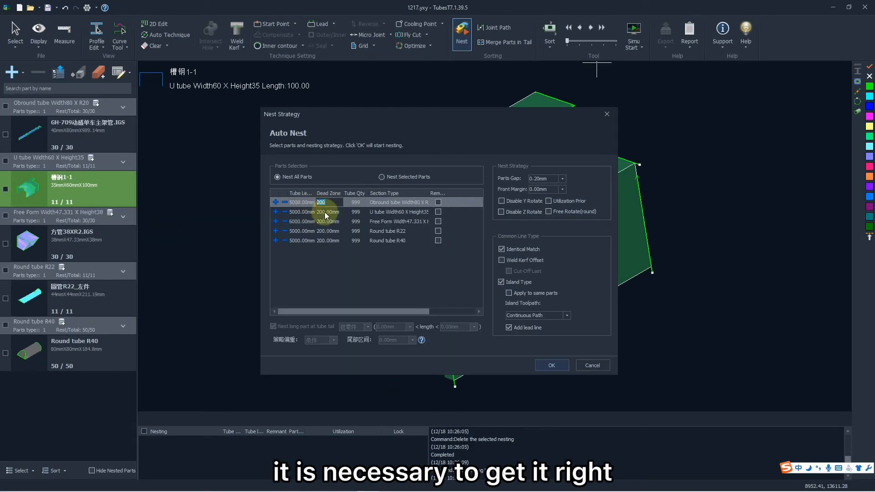
double_click(325, 212)
click(359, 203)
click(361, 204)
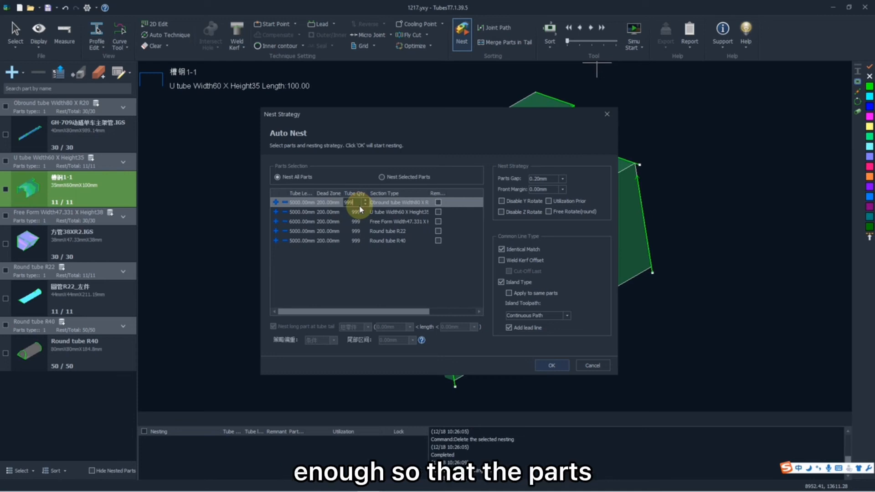
click(356, 211)
click(355, 202)
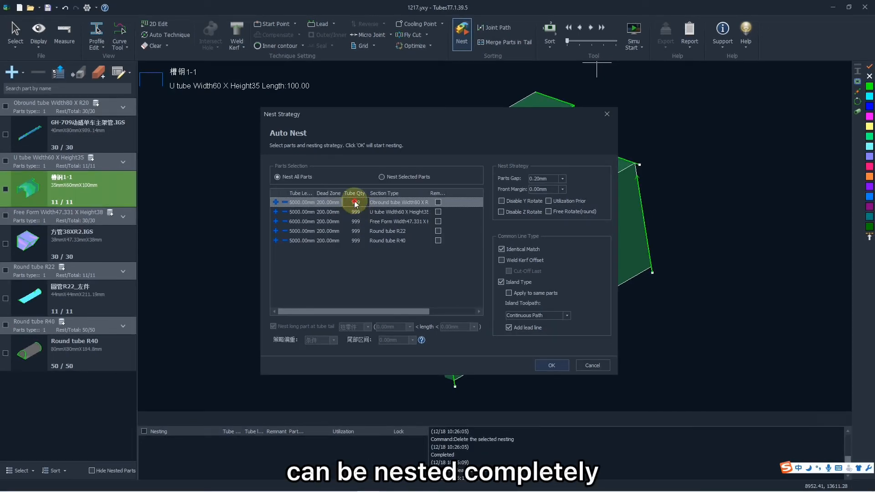
click(392, 204)
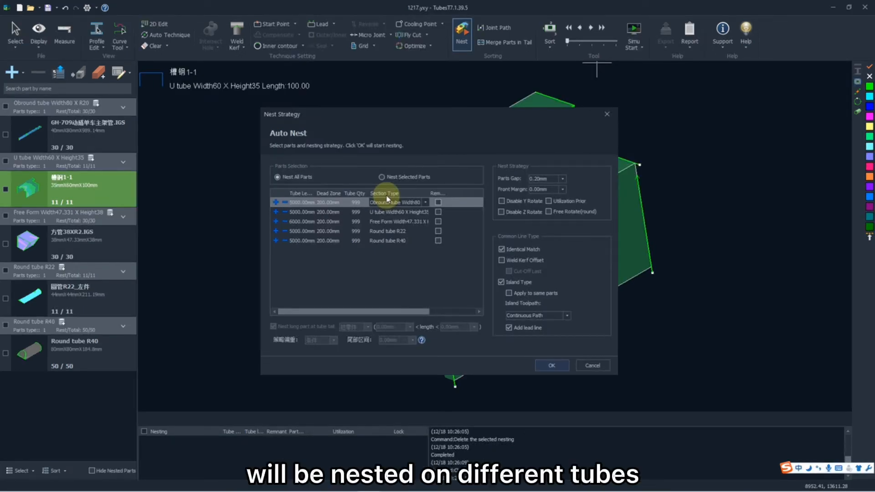
click(387, 199)
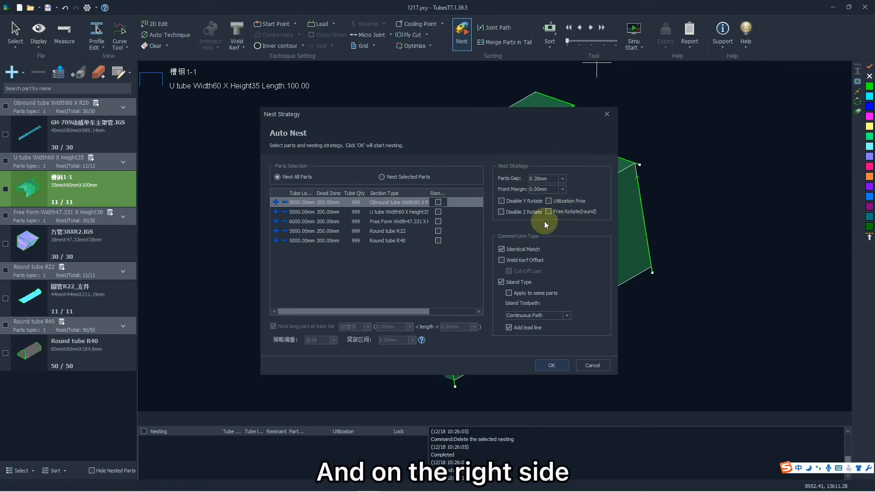
Set the Parts Gap of the nest strategy to 2 mm
click(563, 178)
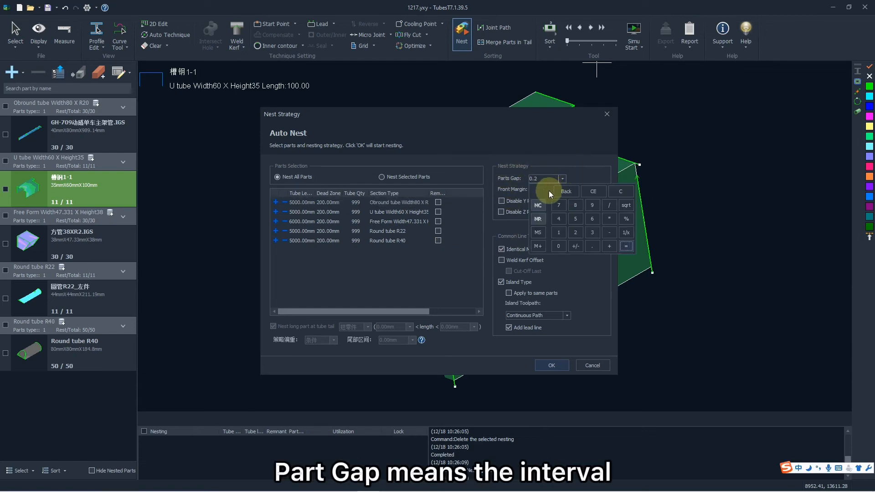
click(576, 233)
click(557, 149)
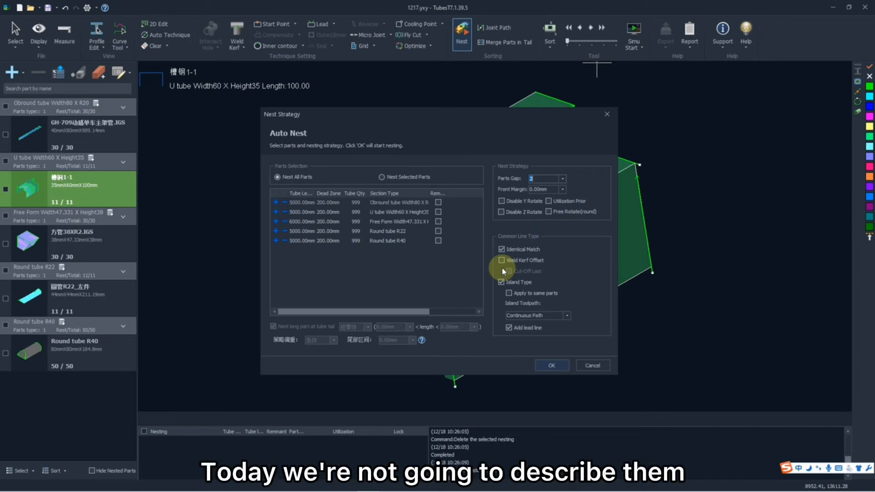
Run the automatic nesting with the configured strategy and inspect the cuts between neighbouring parts on the nested Round tube R40
click(544, 364)
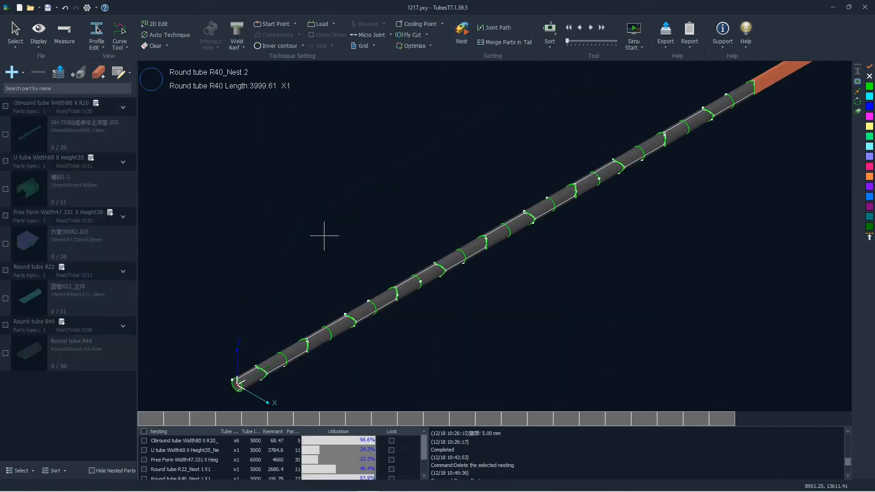
scroll(357, 221, down, 4)
scroll(345, 249, up, 4)
scroll(346, 257, down, 2)
scroll(319, 292, up, 5)
scroll(316, 293, up, 5)
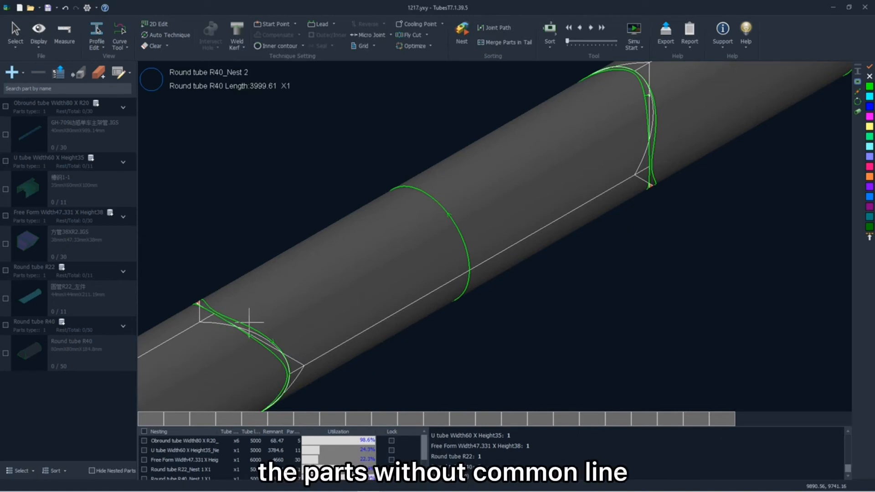
scroll(248, 321, down, 3)
scroll(383, 242, up, 2)
scroll(383, 244, down, 3)
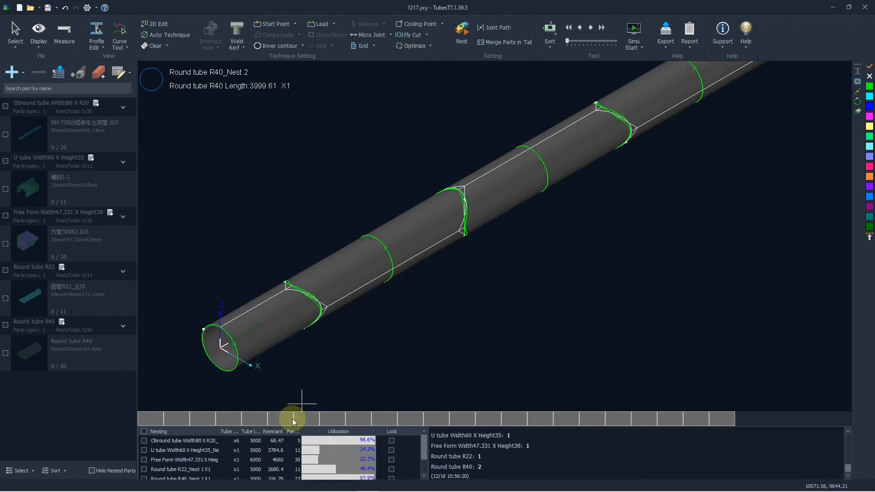
Review the nesting results of the obround, U tube, Free Form and Round tube R22 sections in the 3D view
click(264, 441)
click(237, 450)
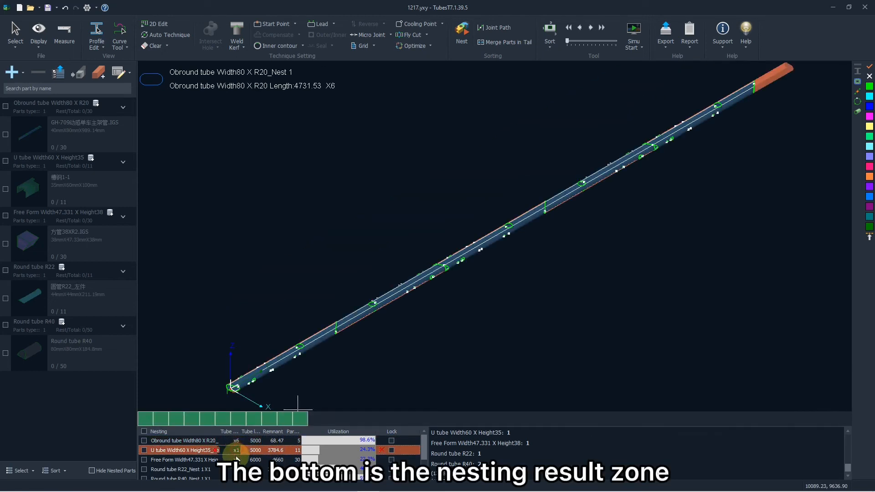
click(234, 457)
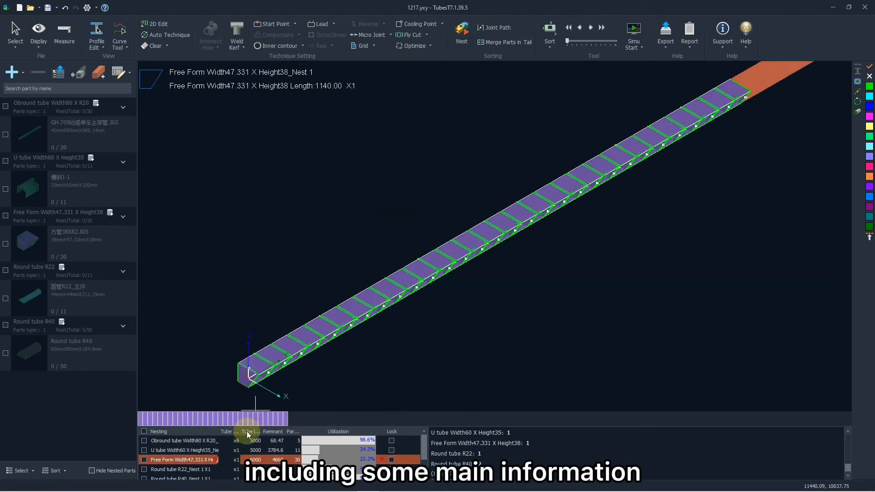
click(235, 450)
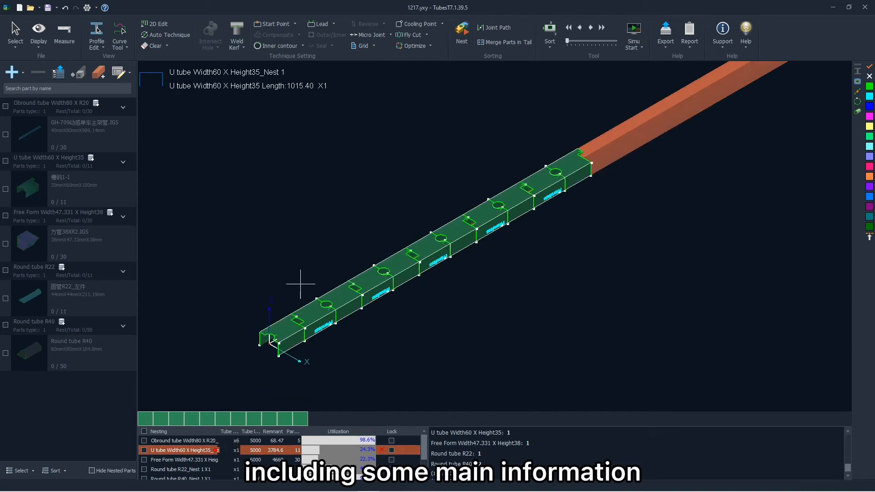
scroll(306, 329, up, 2)
scroll(306, 330, down, 2)
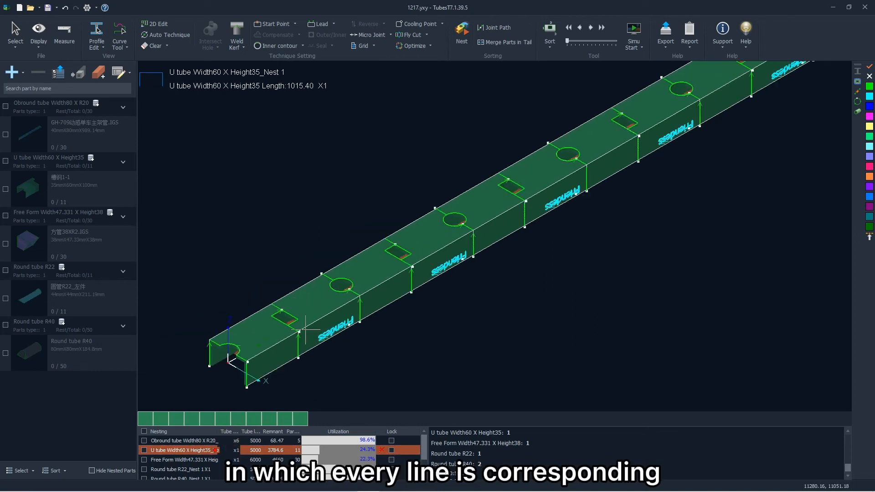
click(223, 469)
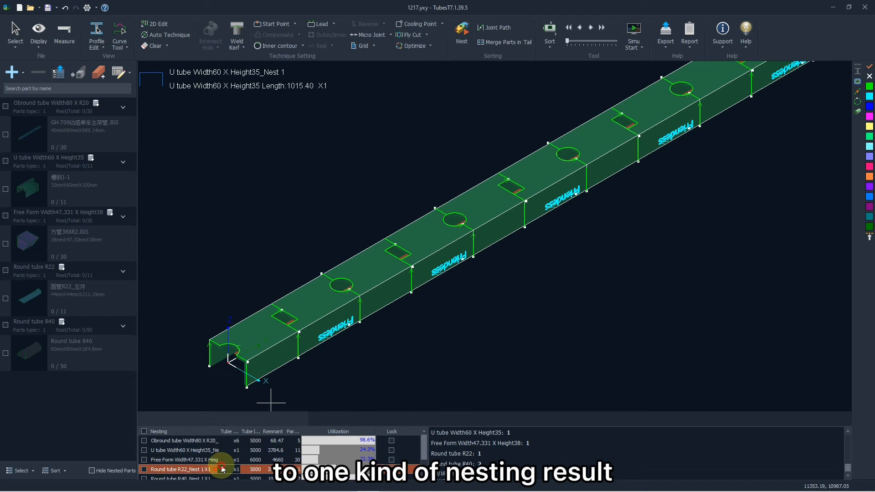
scroll(282, 341, up, 3)
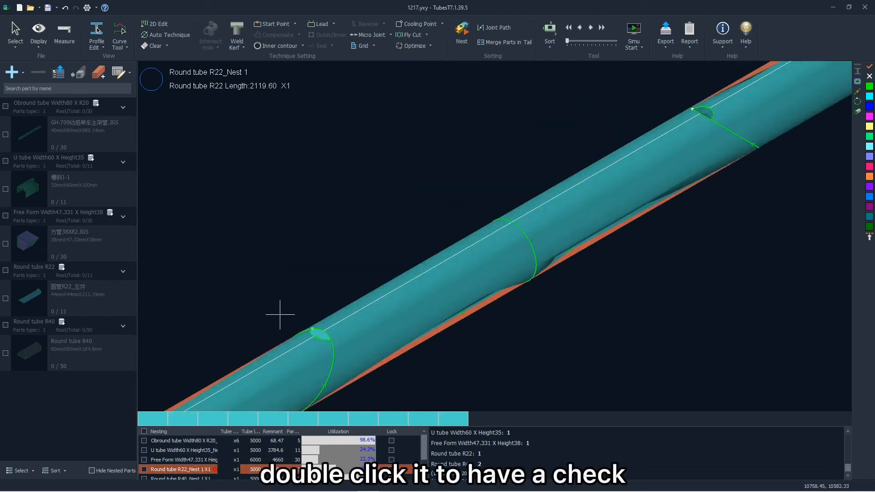
scroll(280, 333, down, 2)
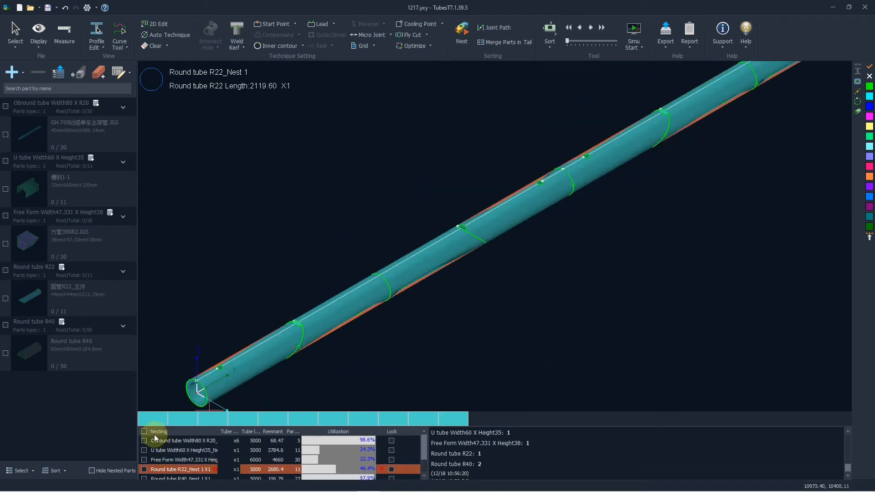
Reopen the obround, U tube and Free Form nesting results and examine their tube lengths
click(168, 441)
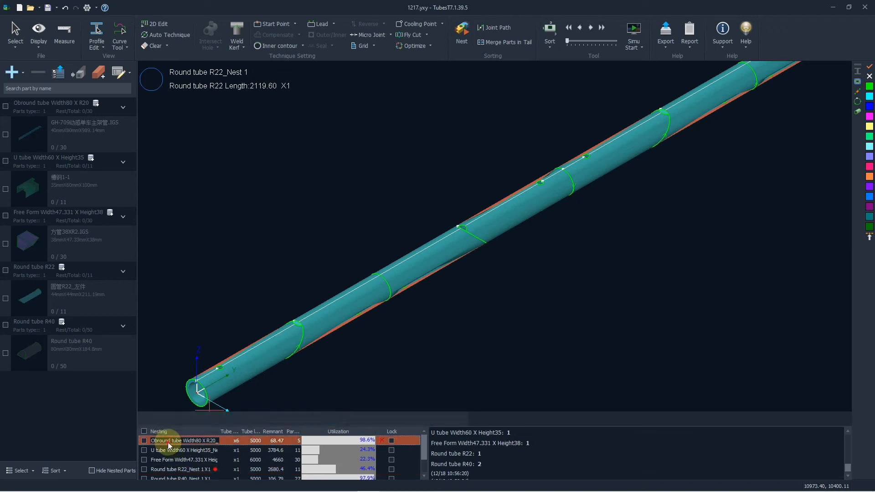
drag(217, 441, 145, 440)
click(181, 441)
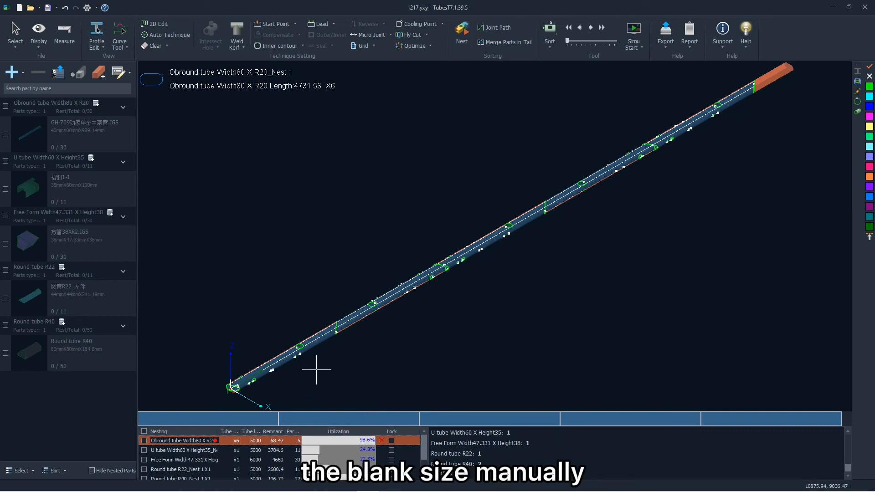
click(245, 452)
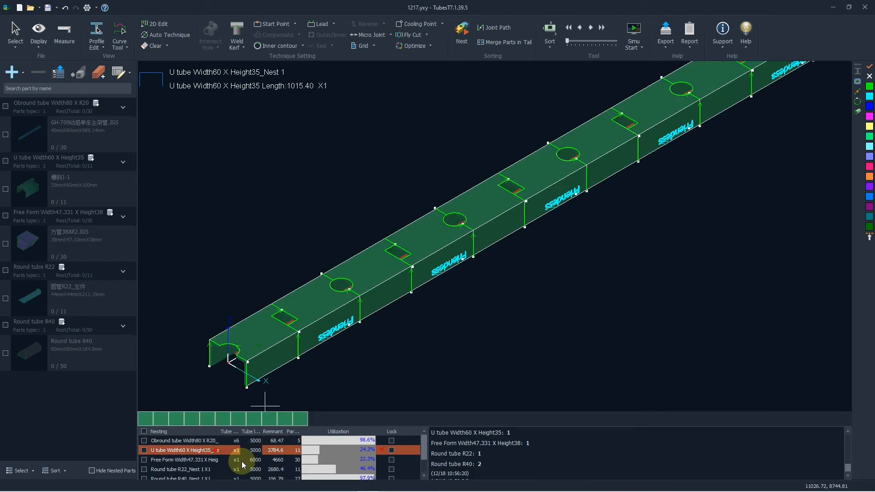
click(244, 460)
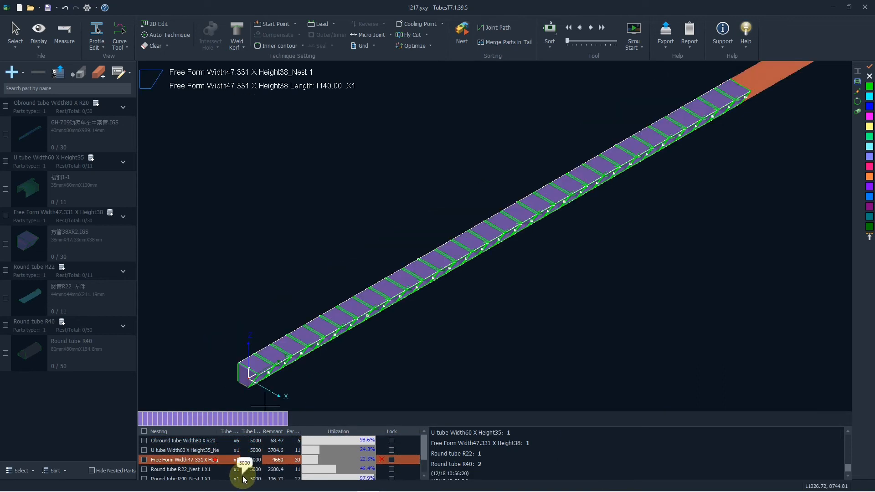
Open the Round tube R40_Nest 1 result and move its first part one position further along the tube
click(245, 479)
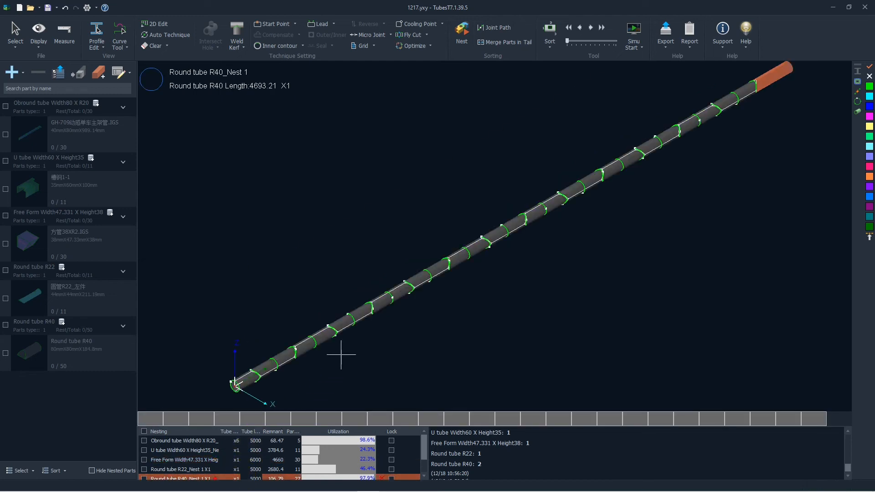
scroll(340, 354, down, 4)
scroll(315, 372, up, 5)
scroll(327, 333, up, 5)
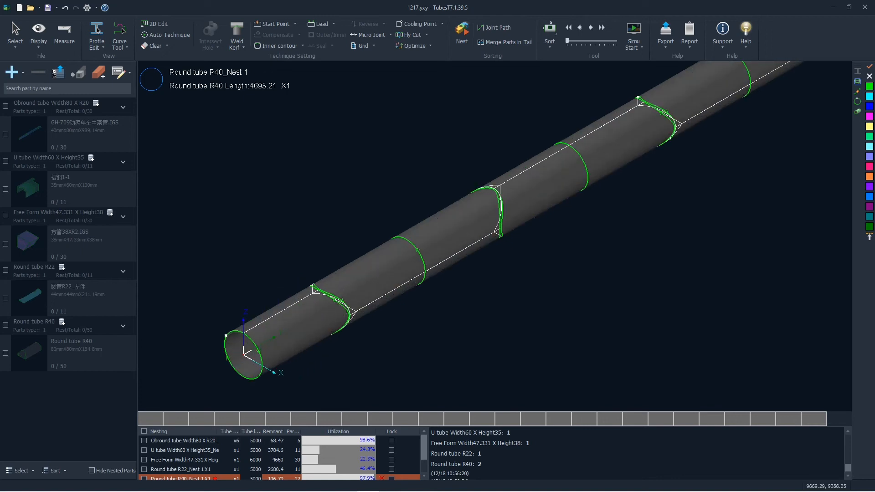
click(298, 333)
click(282, 332)
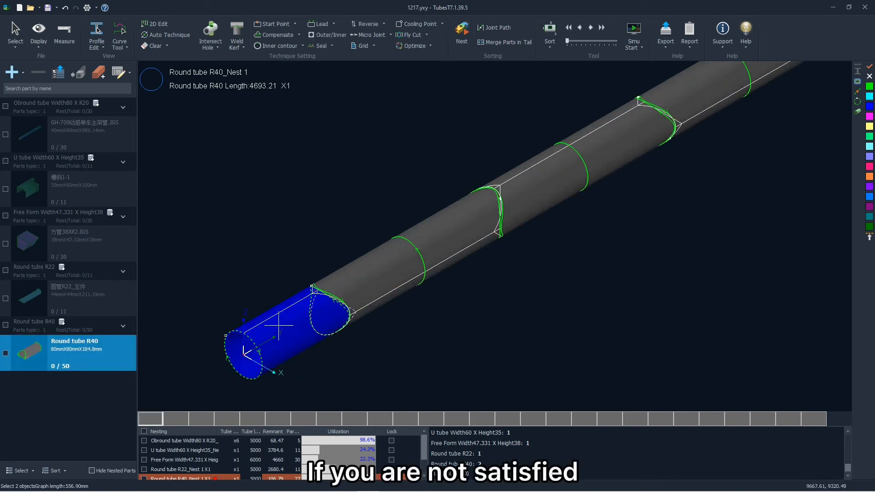
double_click(263, 317)
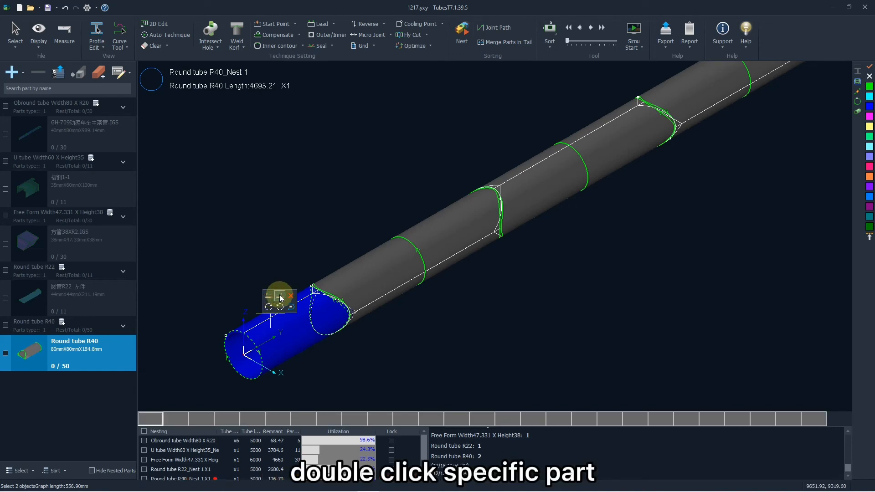
click(283, 297)
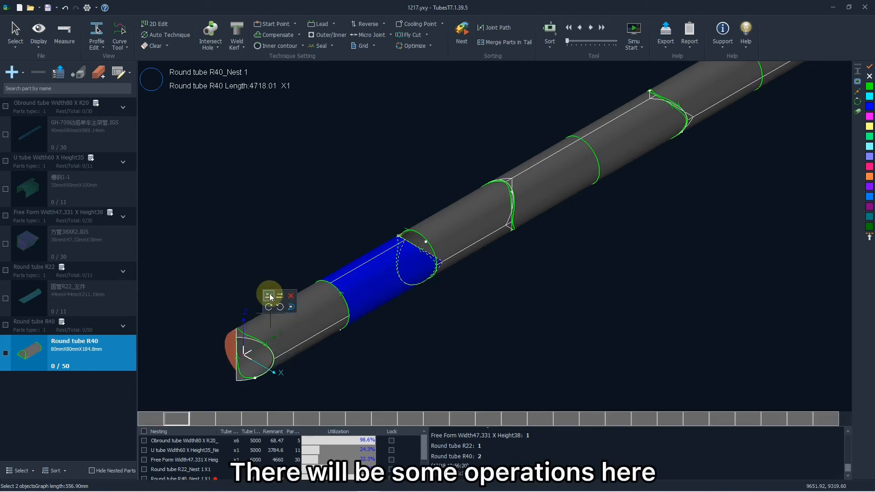
Rotate the selected part clockwise and counterclockwise, and move it on to the third position in the nest
click(270, 307)
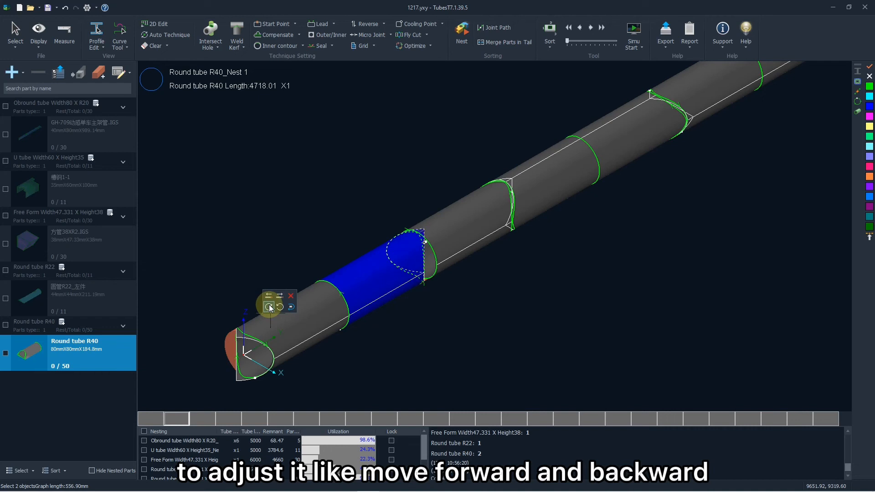
click(269, 307)
click(270, 307)
click(280, 307)
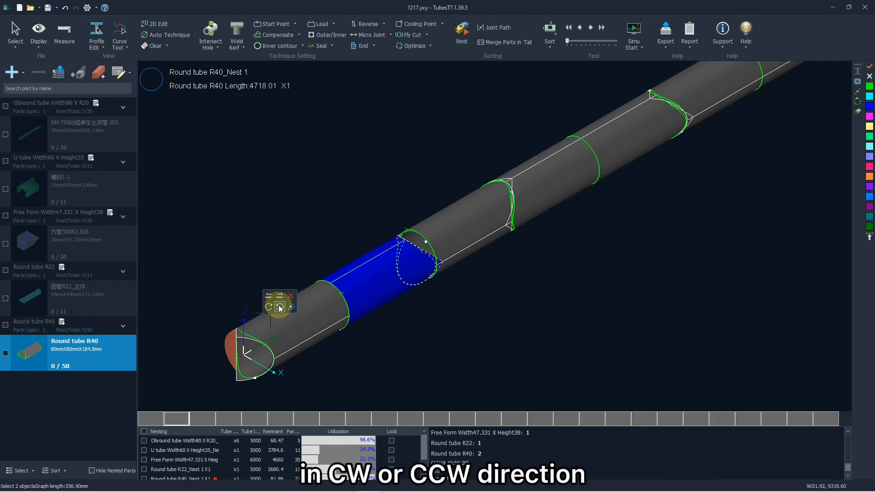
click(280, 296)
click(279, 296)
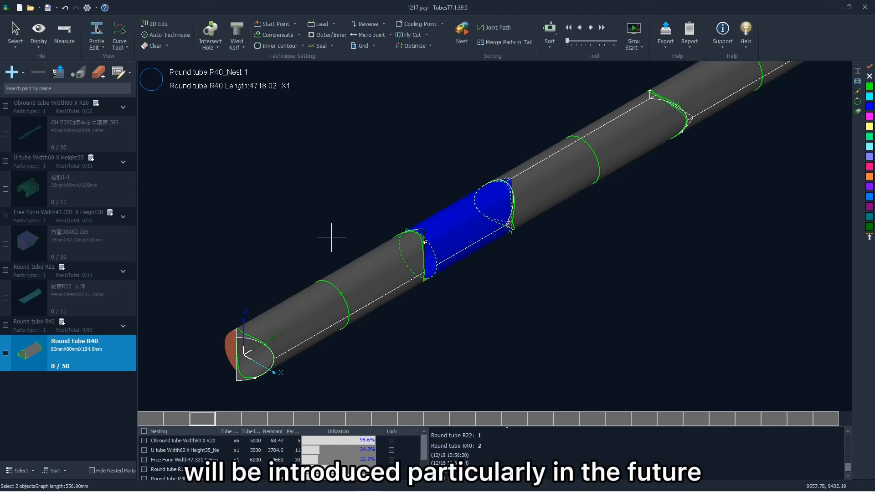
scroll(332, 237, down, 2)
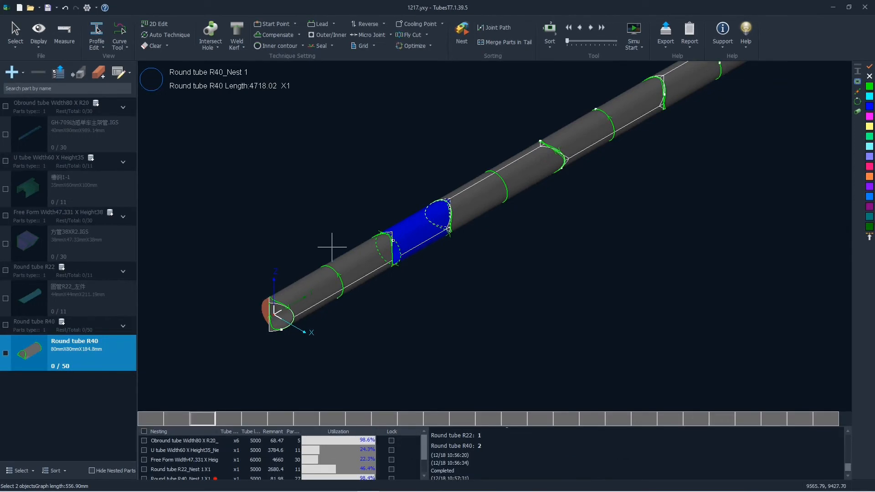
click(350, 316)
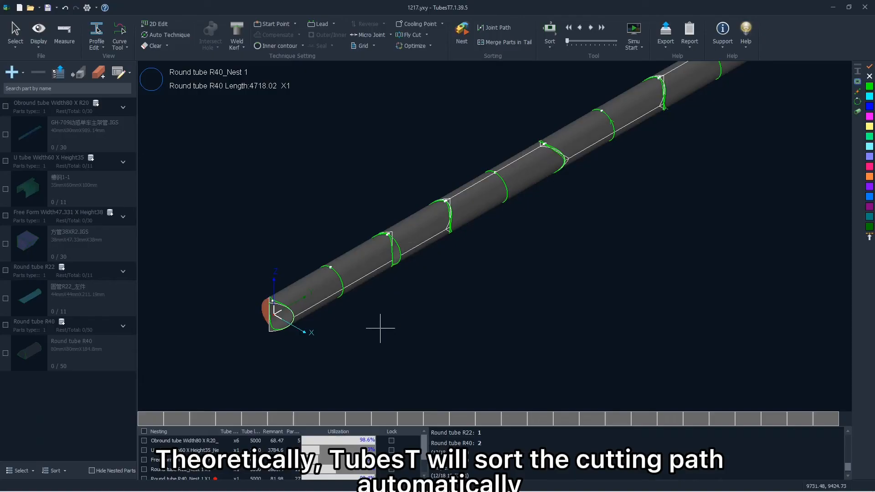
Check the available sort strategies and display the sequence tags on the nested Round tube R40
click(550, 45)
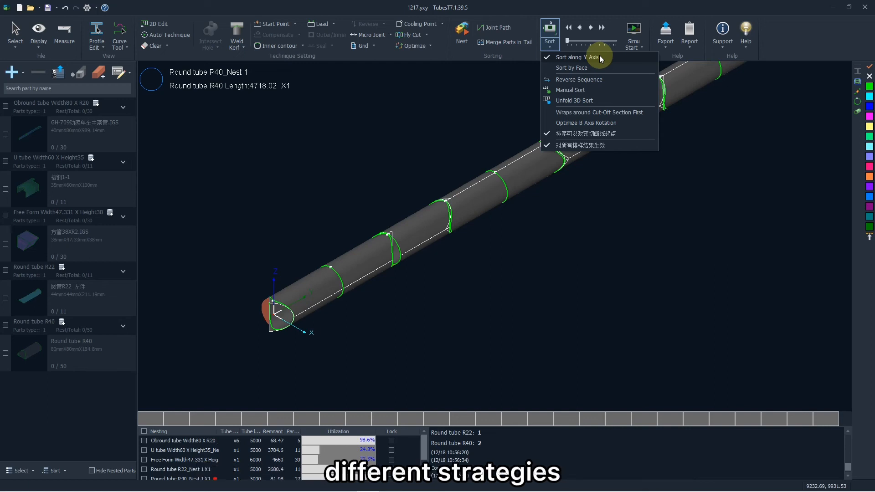
click(389, 100)
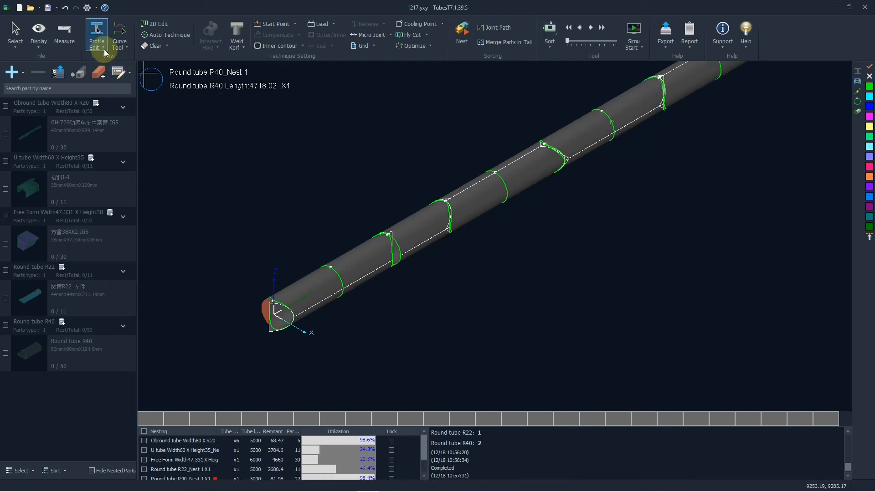
click(50, 42)
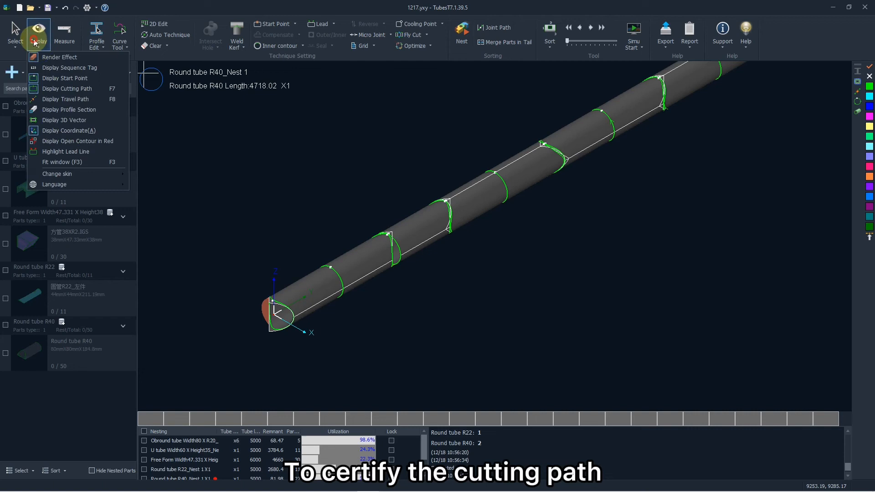
click(61, 70)
scroll(283, 248, down, 2)
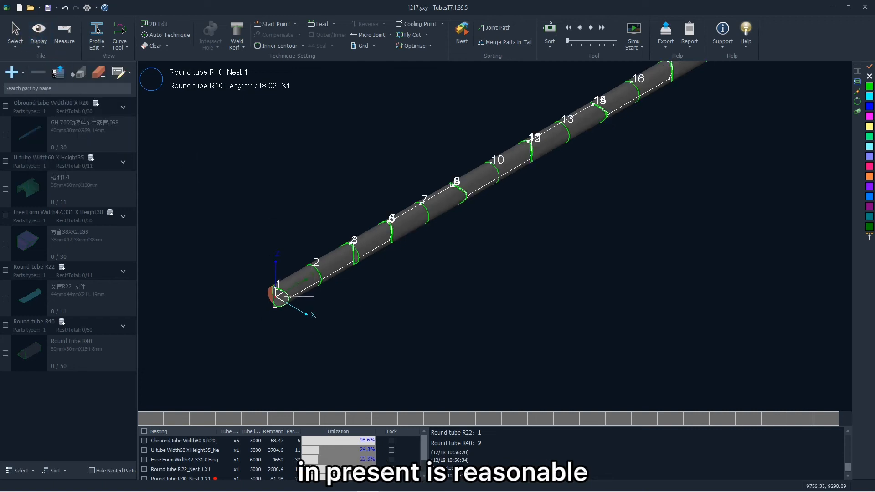
scroll(310, 263, up, 3)
scroll(311, 263, up, 2)
scroll(296, 248, down, 1)
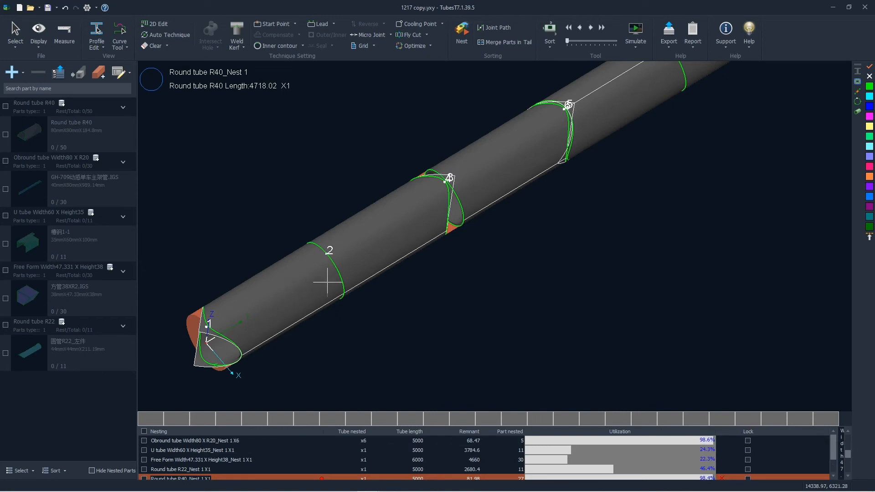
Trace the cutting sequence of Round tube R40_Nest 1 contour by contour, forward and backward, and return to contour 2
click(590, 31)
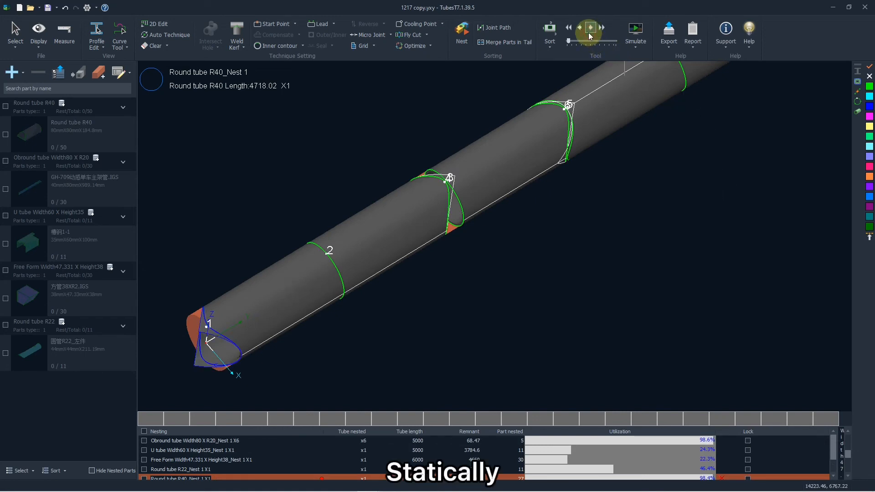
click(590, 35)
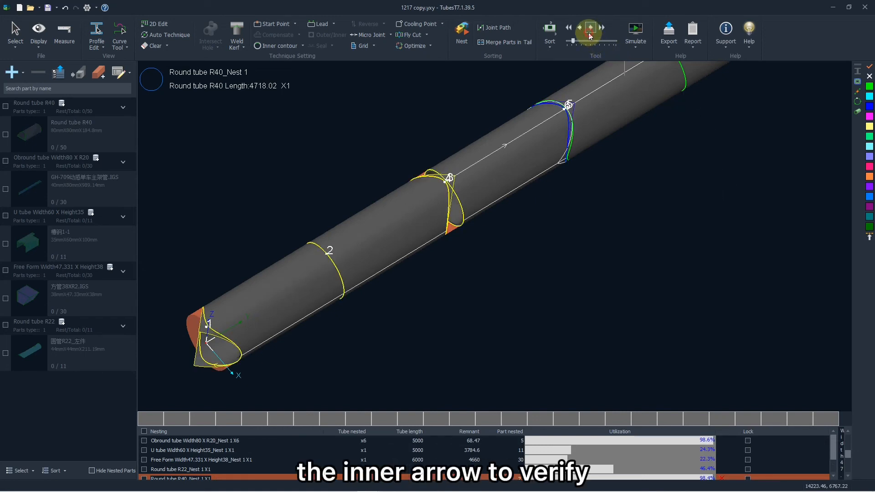
scroll(512, 260, down, 3)
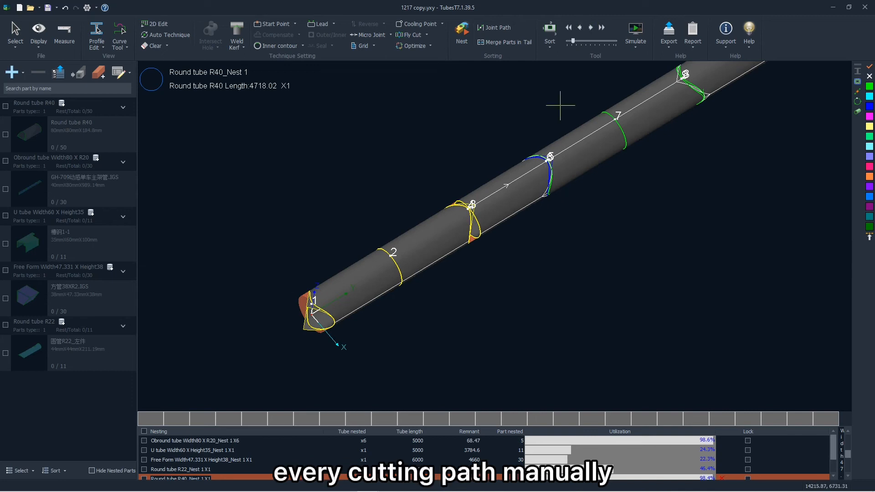
click(580, 29)
click(580, 29)
click(581, 29)
click(581, 29)
click(591, 29)
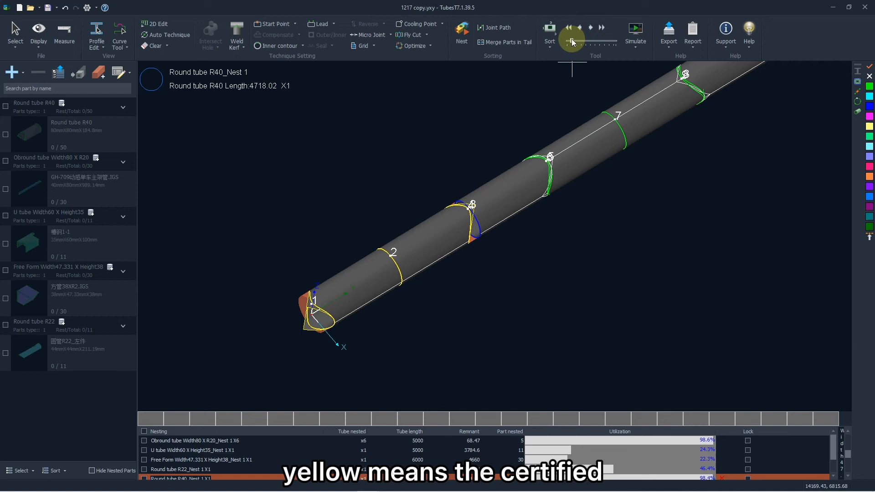
drag(572, 39, 569, 41)
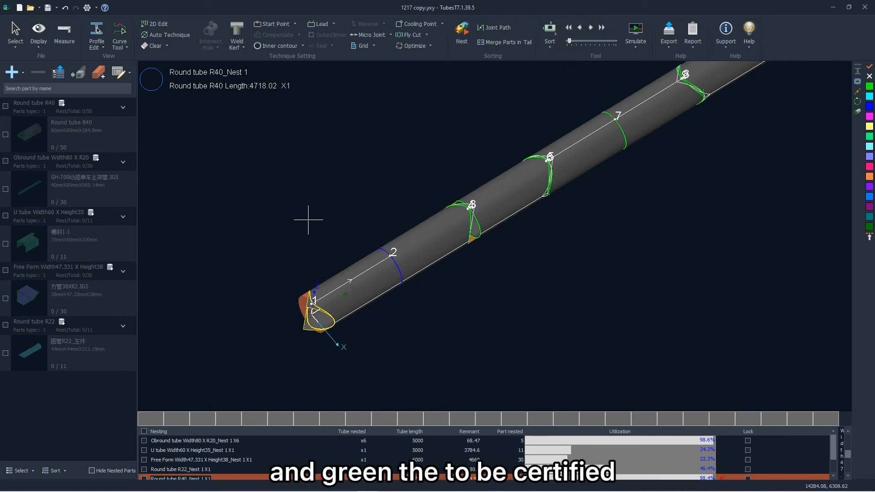
scroll(301, 239, down, 3)
scroll(505, 176, up, 3)
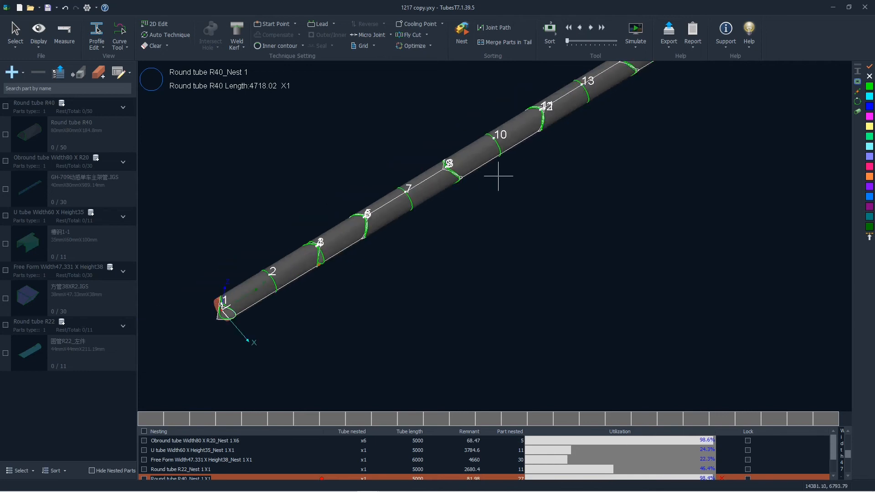
Simulate the cutting of Round tube R40_Nest 1 with the virtual cutting head, adjusting the simulation speed while it runs
drag(567, 40, 572, 42)
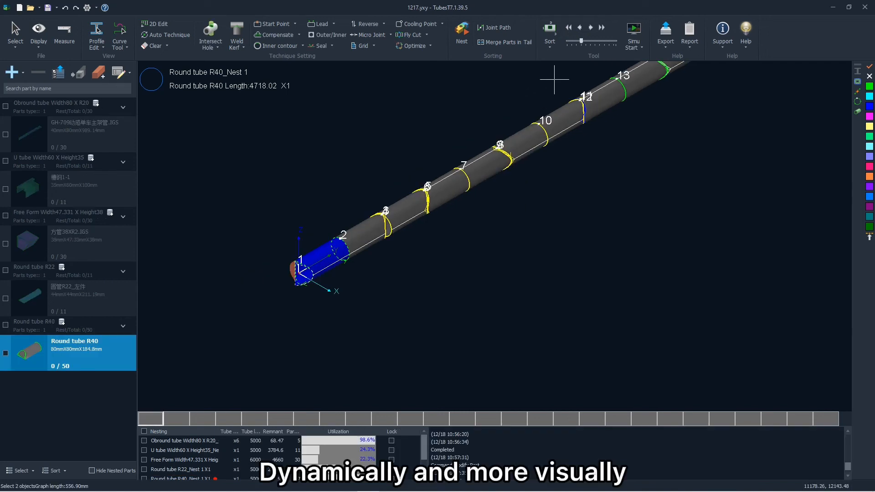
click(640, 32)
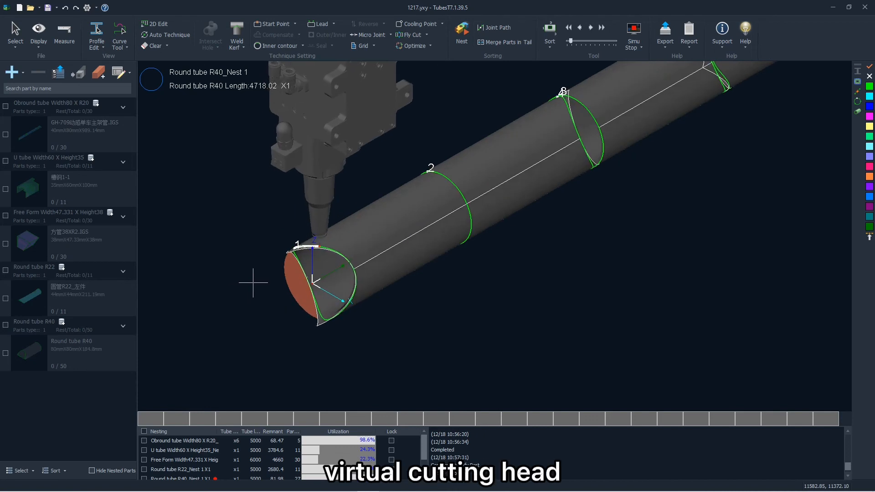
click(606, 28)
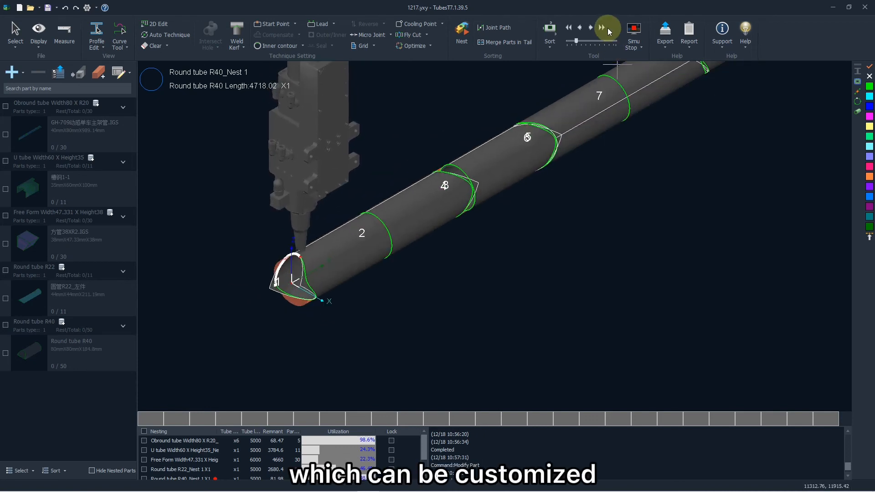
click(605, 28)
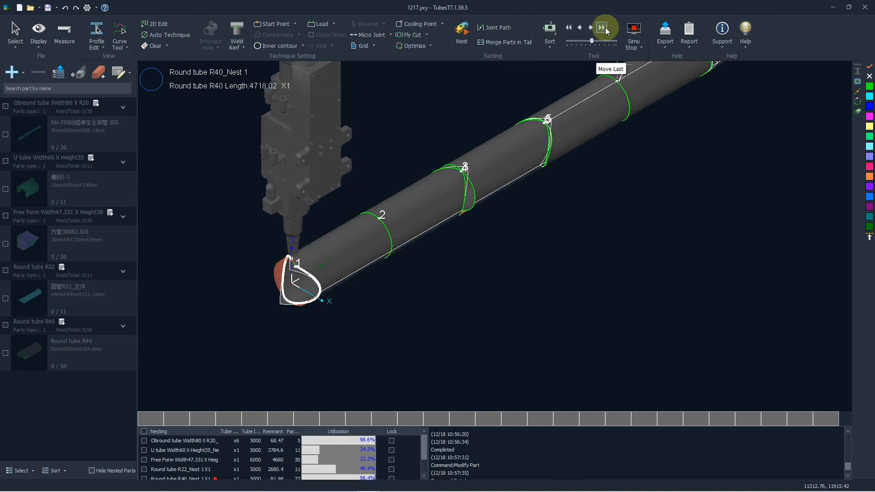
click(605, 27)
click(571, 27)
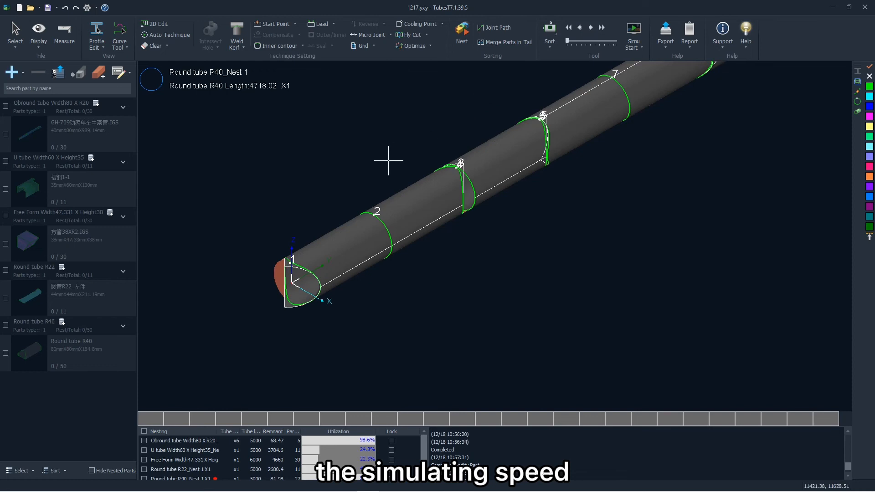
Select only the second part in the Round tube R40 nest, simulate its cutting alone, and stop the simulation
scroll(365, 174, down, 2)
scroll(453, 219, down, 2)
scroll(496, 167, up, 1)
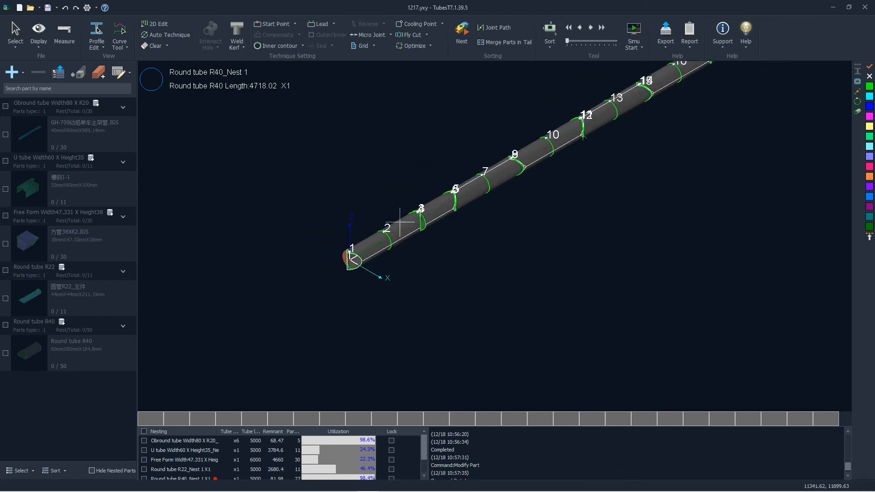
click(417, 218)
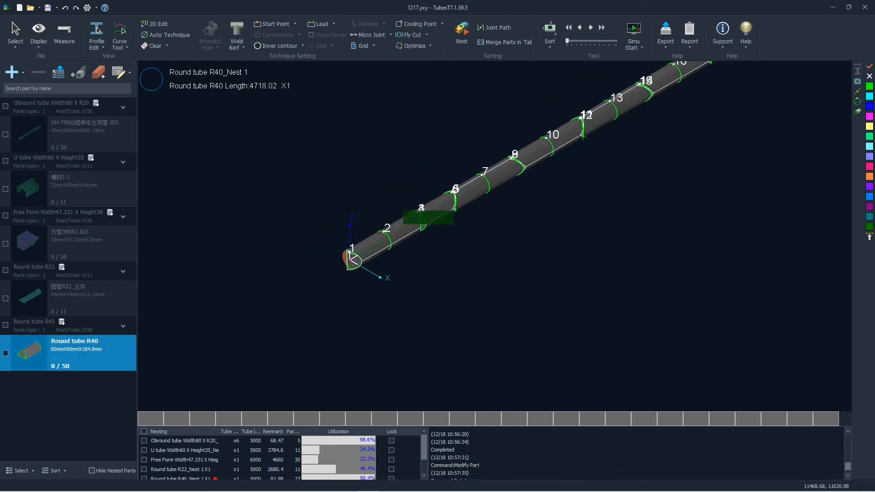
scroll(423, 214, up, 3)
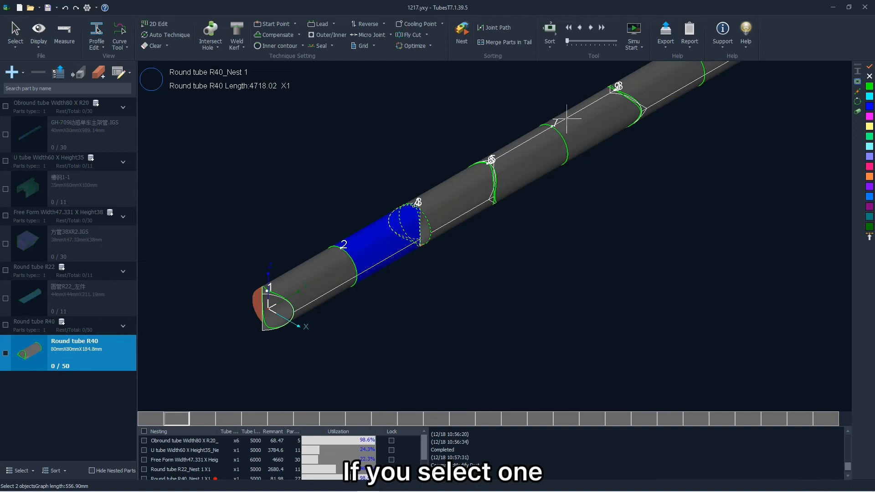
click(633, 33)
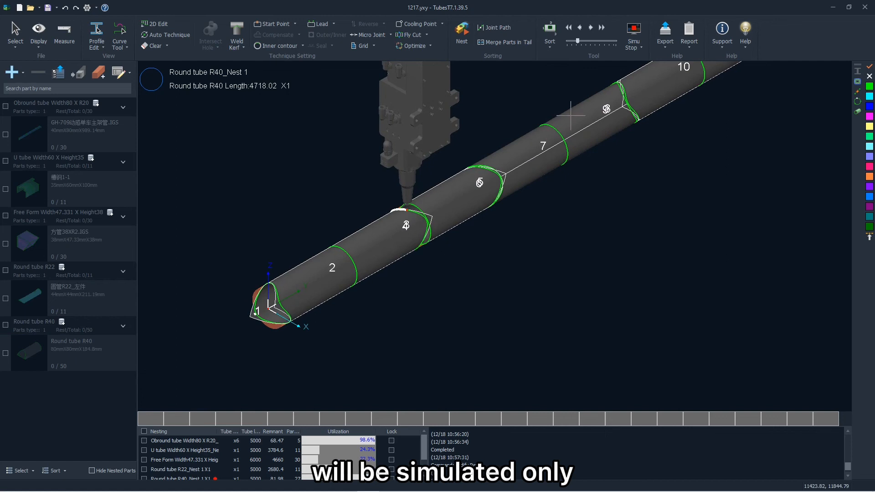
click(634, 34)
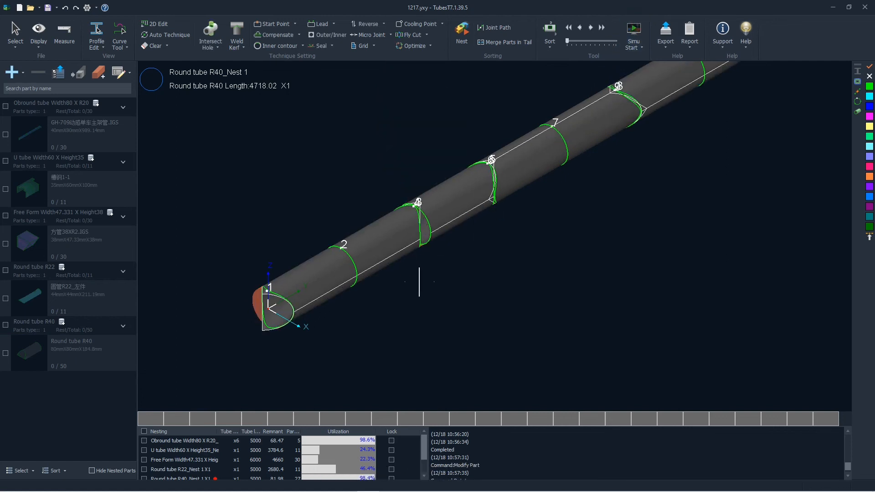
Window-select an area near the start of the nested Round tube R40 and simulate the cutting of that selection
scroll(351, 312, down, 4)
scroll(493, 212, up, 5)
drag(337, 205, 461, 282)
click(634, 34)
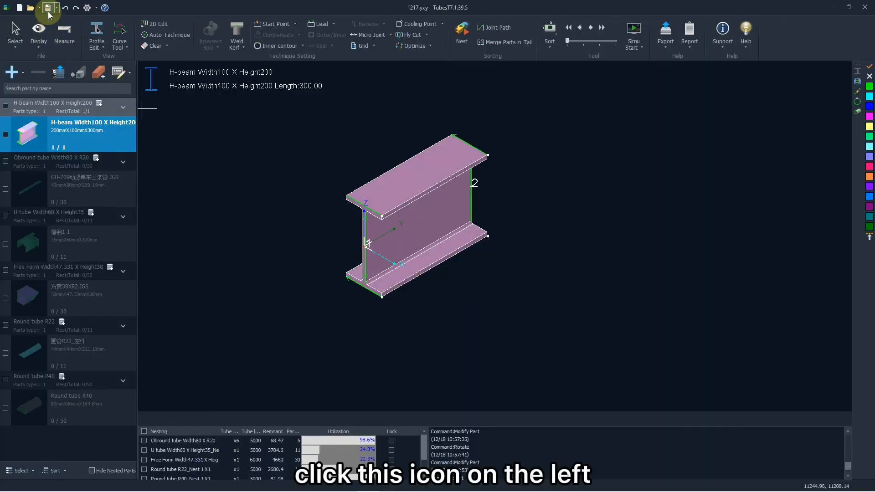
Save a copy of the project as 1217 copy in the YXY folder, as a TubesT Document
click(48, 8)
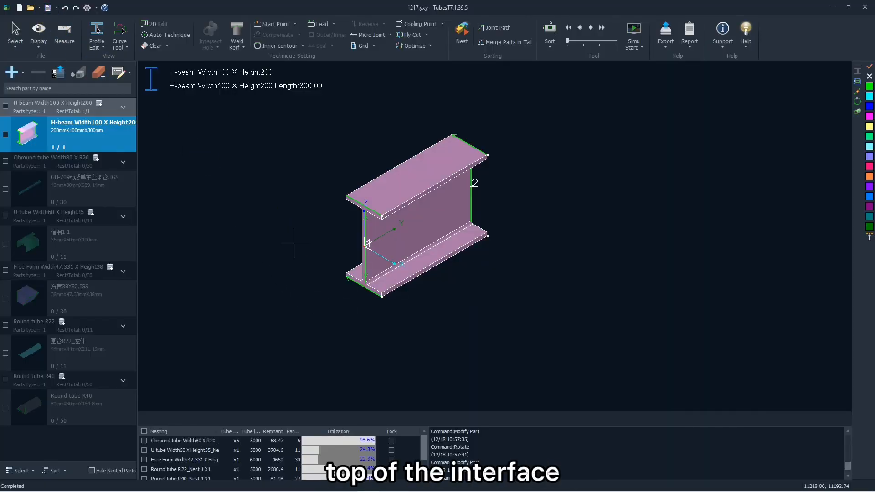
click(64, 20)
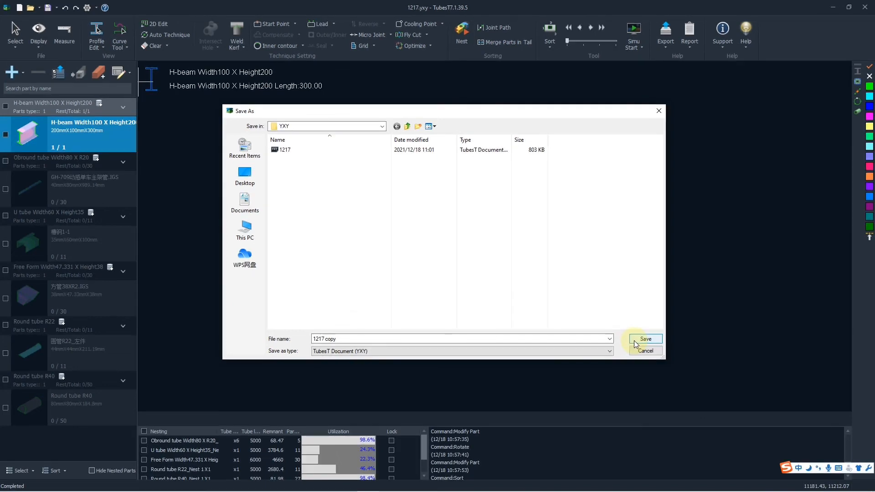
click(635, 343)
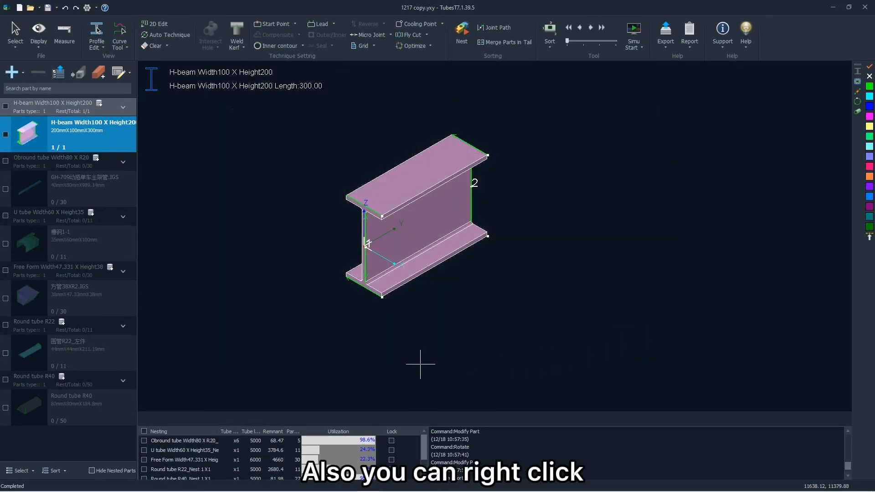
Export all nesting results in .zx format to the ZX folder inside TubesT on drive D
click(235, 441)
click(237, 449)
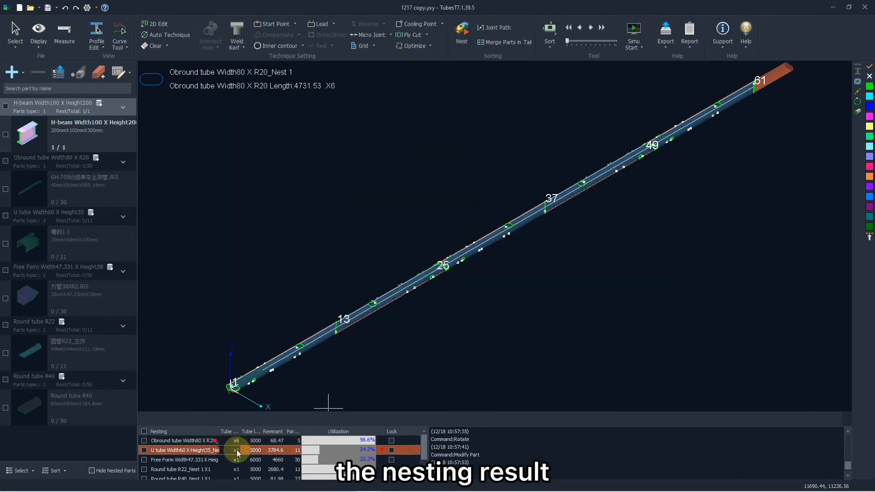
right_click(231, 441)
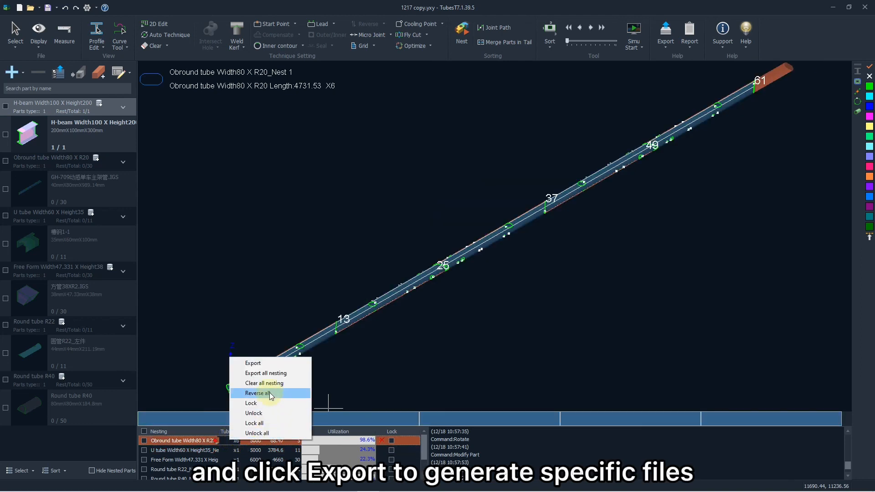
click(269, 374)
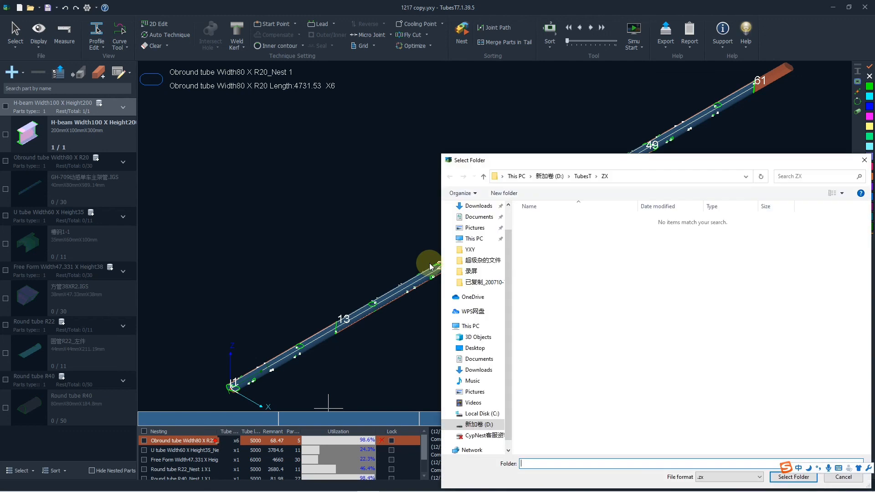
drag(611, 161, 393, 99)
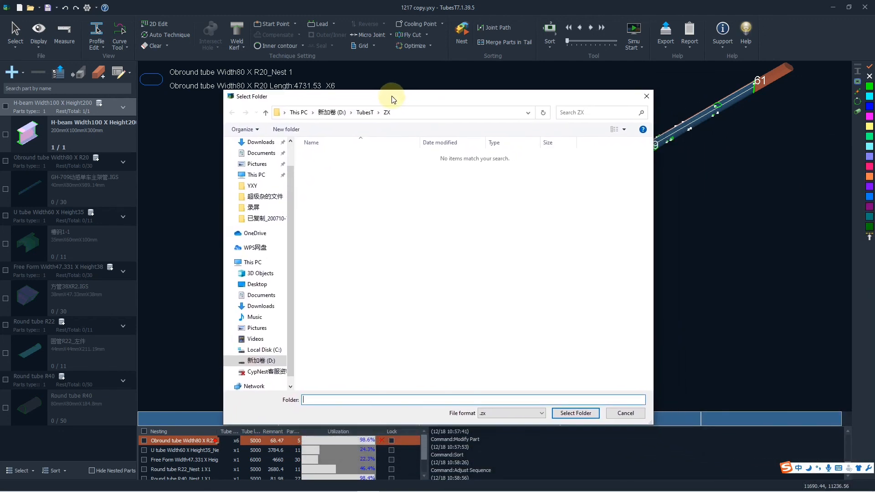
click(371, 112)
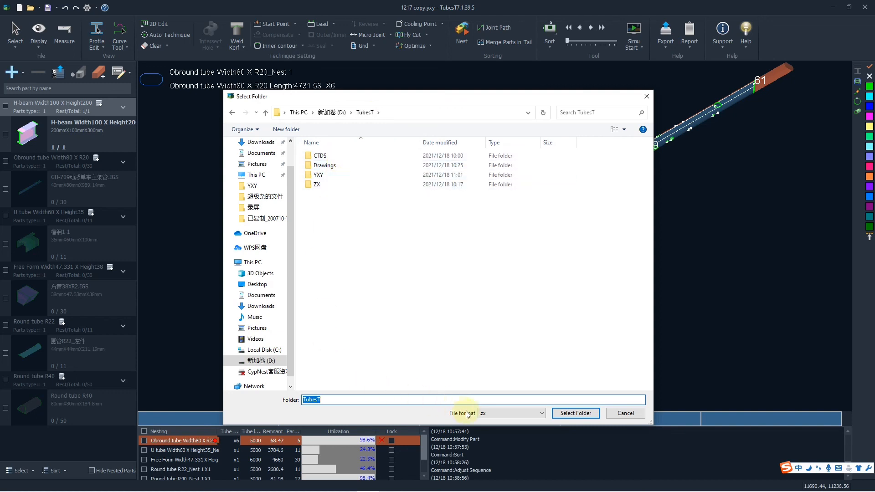
click(493, 413)
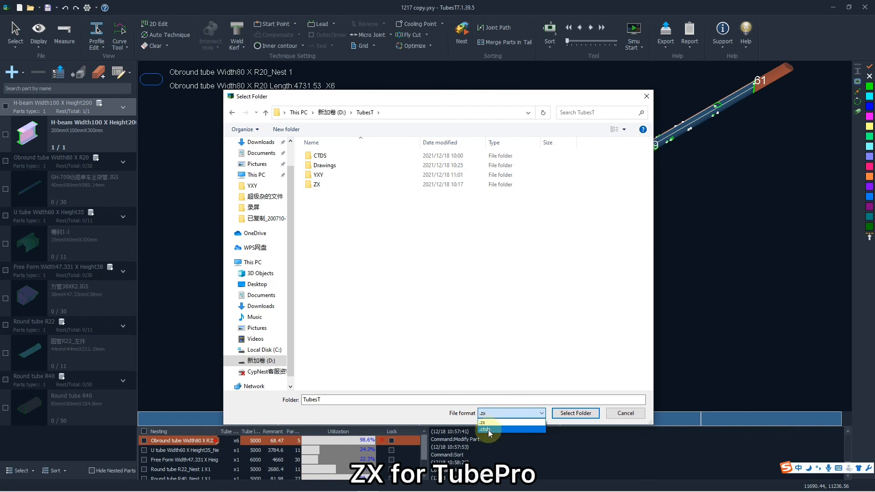
click(492, 417)
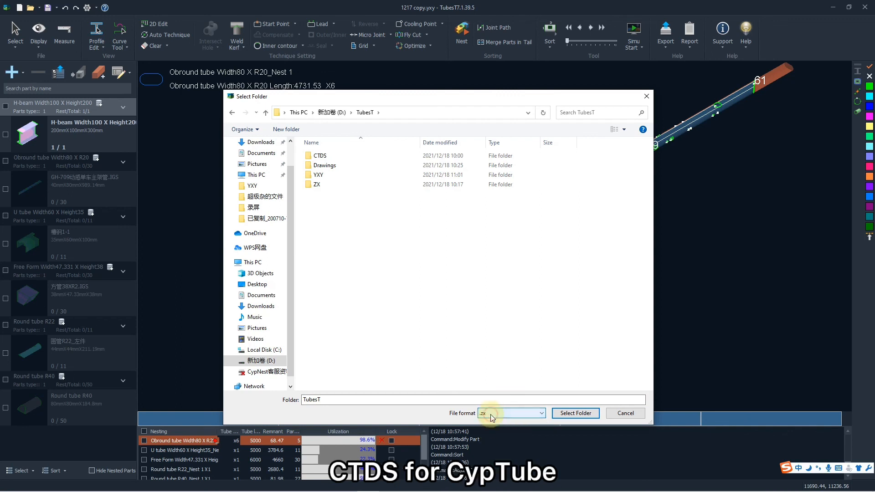
double_click(337, 184)
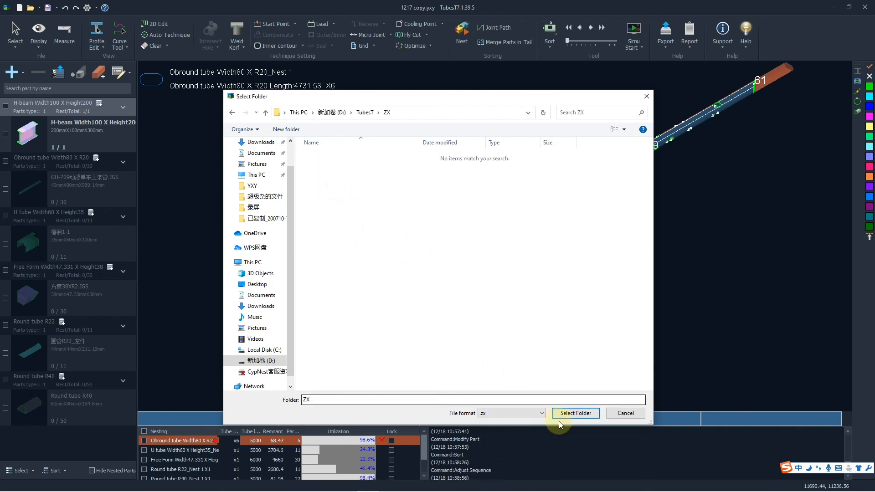
click(576, 413)
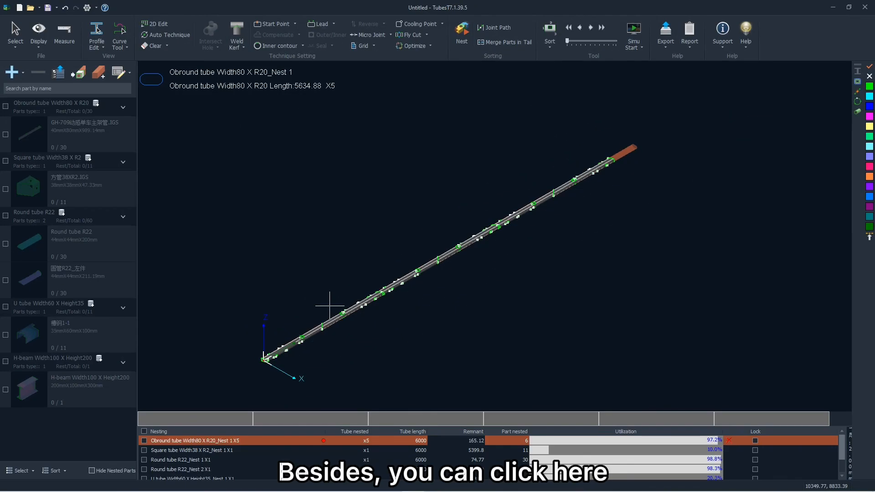
Export the production task package as Obround tube Width80 X R20_Nest 1 to the Task folder, replacing the existing file
click(656, 43)
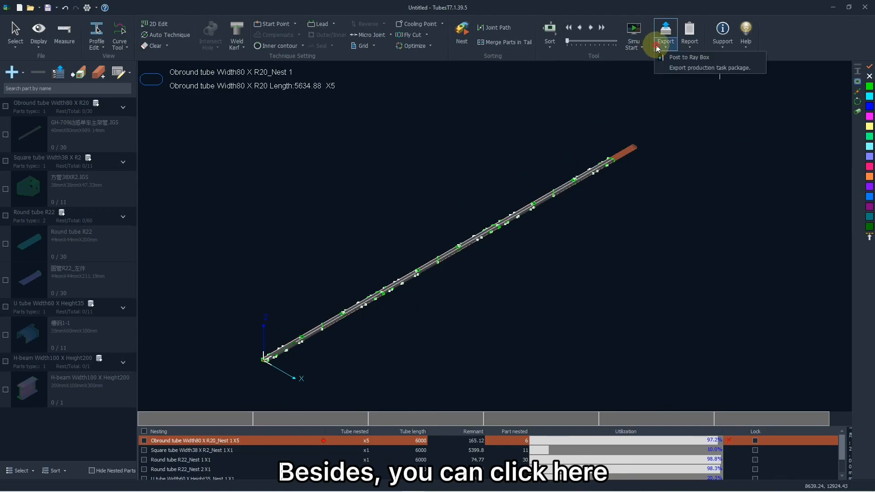
click(695, 68)
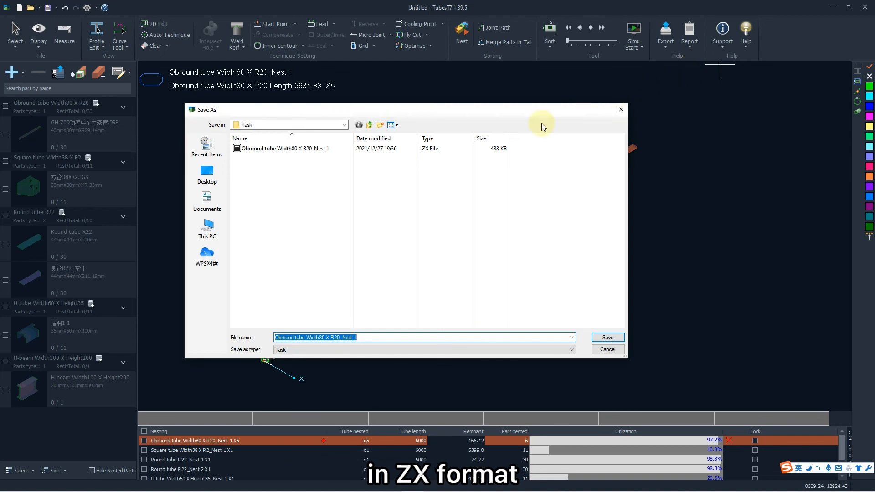
click(325, 278)
click(365, 336)
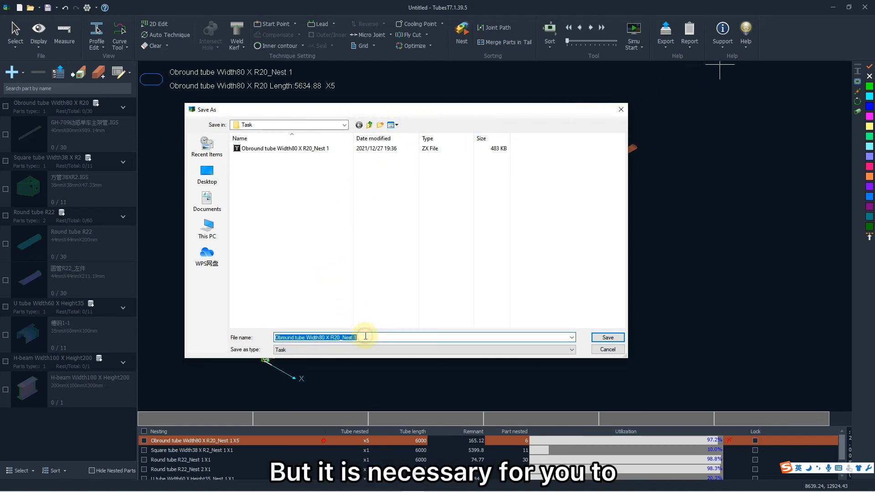
click(377, 337)
click(365, 351)
click(365, 350)
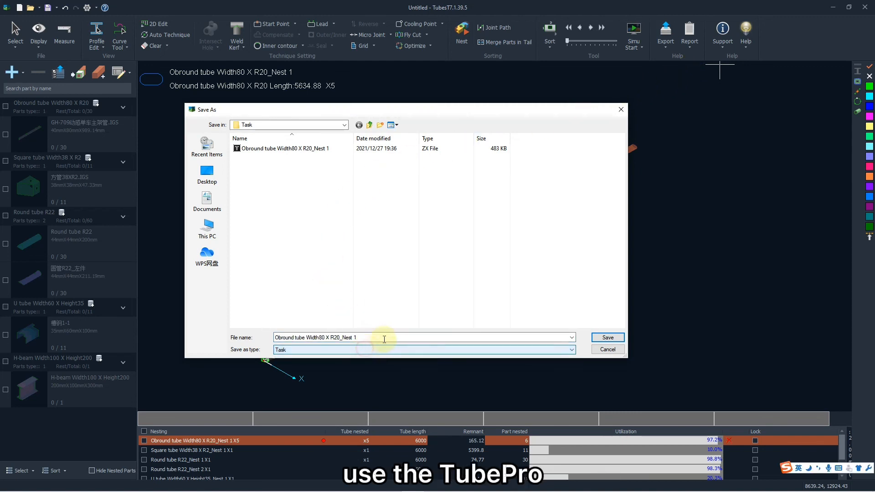
click(385, 337)
click(608, 338)
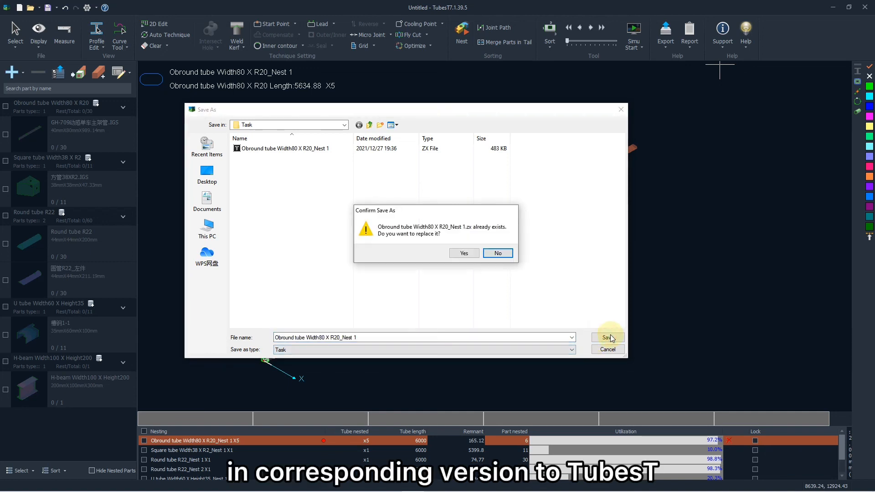
click(464, 254)
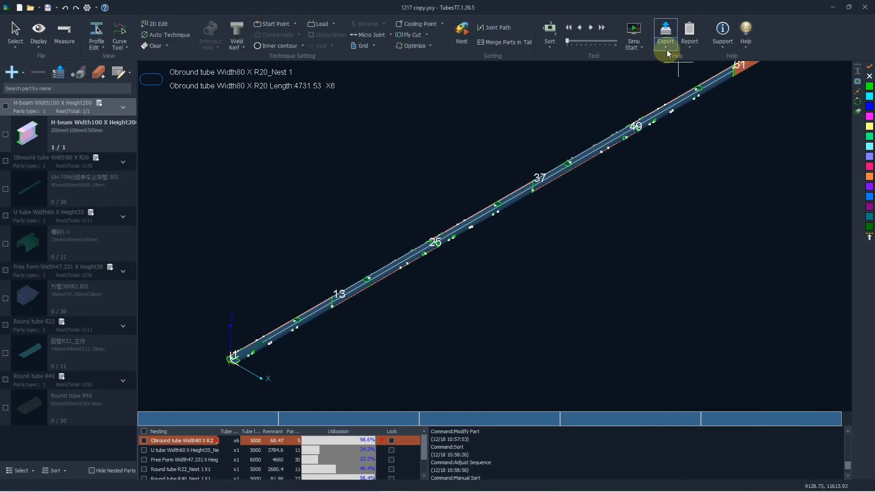
Open the production time estimate for the nested tubes and show its additional settings
click(690, 46)
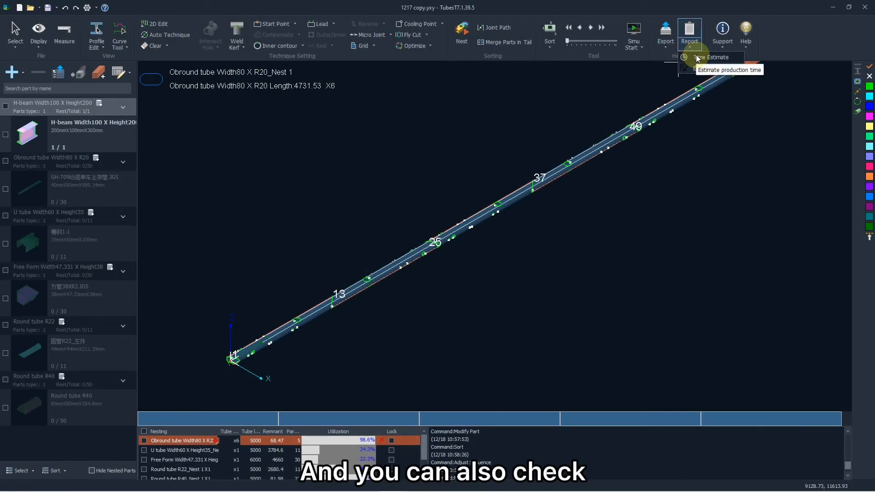
click(696, 58)
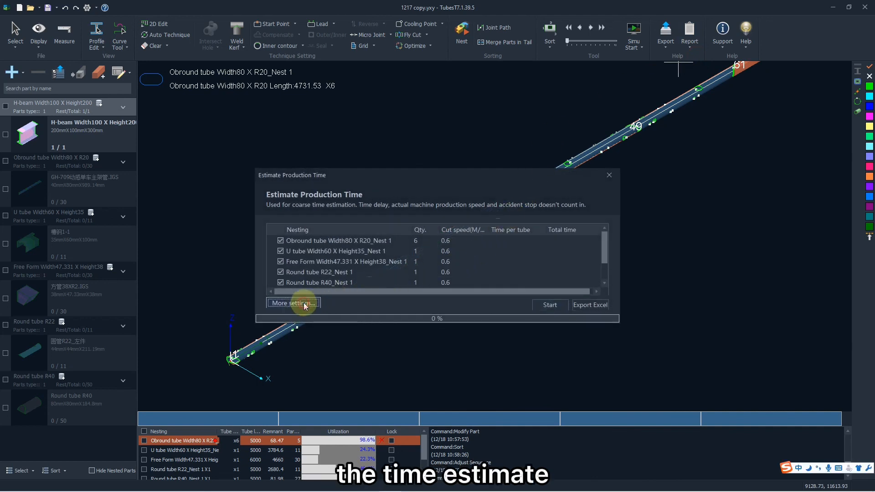
click(302, 304)
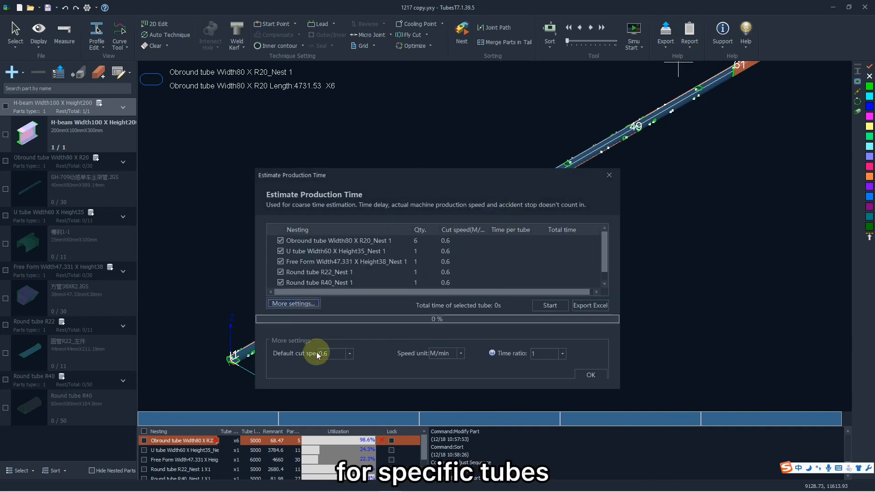